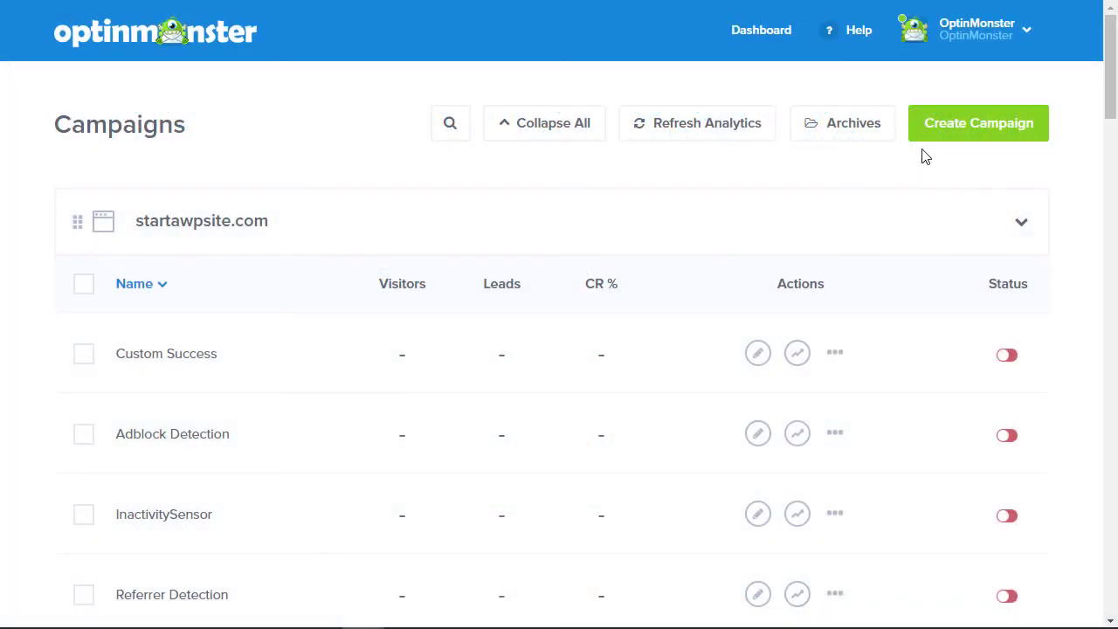
Begin a new OptinMonster campaign with Create Campaign on the Campaigns page
{"action": "left_click", "coordinate": [943, 129]}
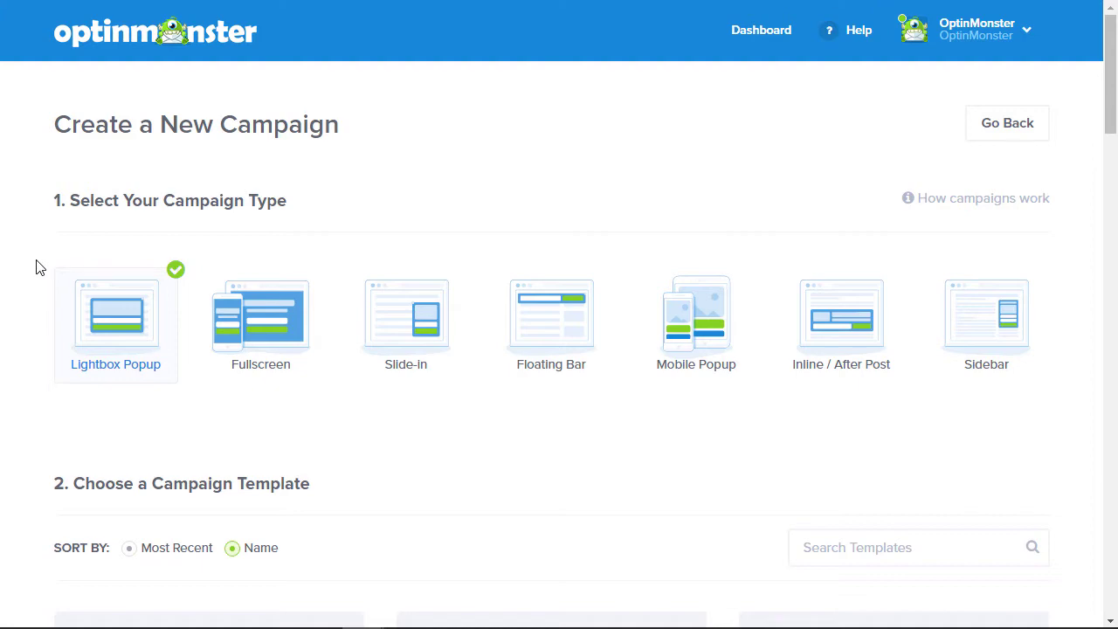
Use the Theater template and name the campaign 'Video Pop Up Email Marketing'
{"action": "scroll", "coordinate": [35, 381], "scroll_direction": "down", "scroll_amount": 9}
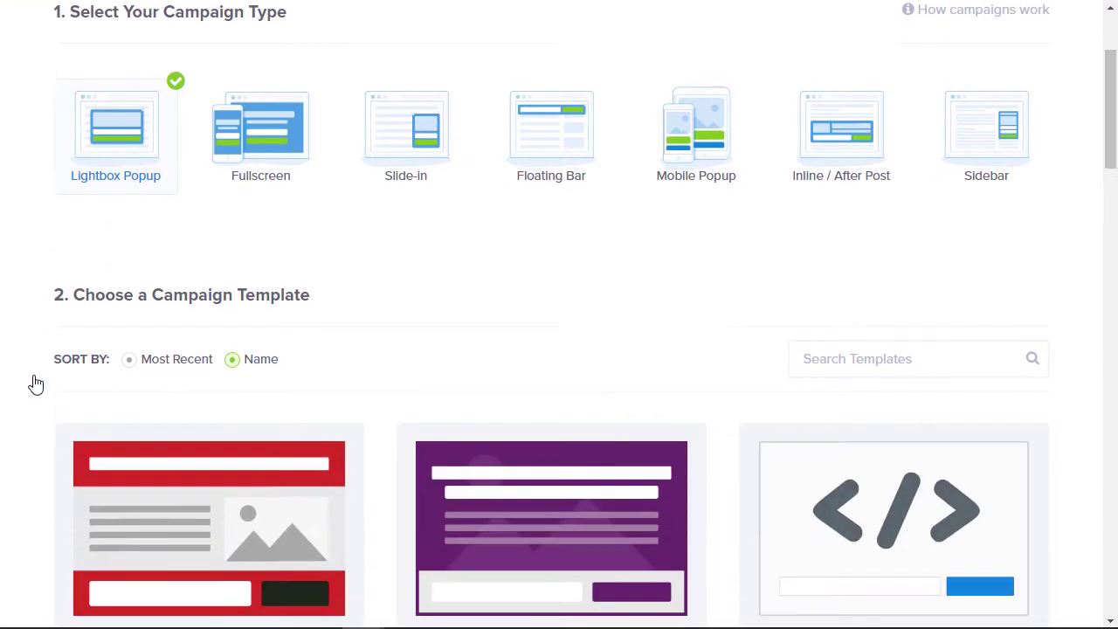
{"action": "scroll", "coordinate": [35, 382], "scroll_direction": "down", "scroll_amount": 20}
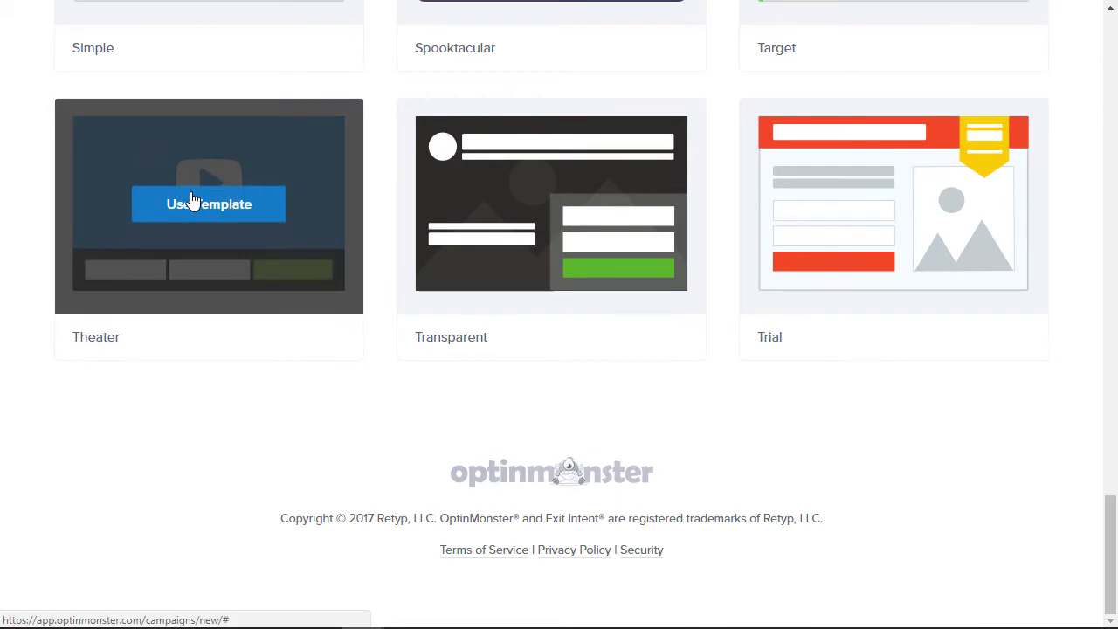
{"action": "left_click", "coordinate": [193, 200]}
{"action": "type", "text": "Video Pop Up Email Marketing"}
{"action": "left_click", "coordinate": [543, 365]}
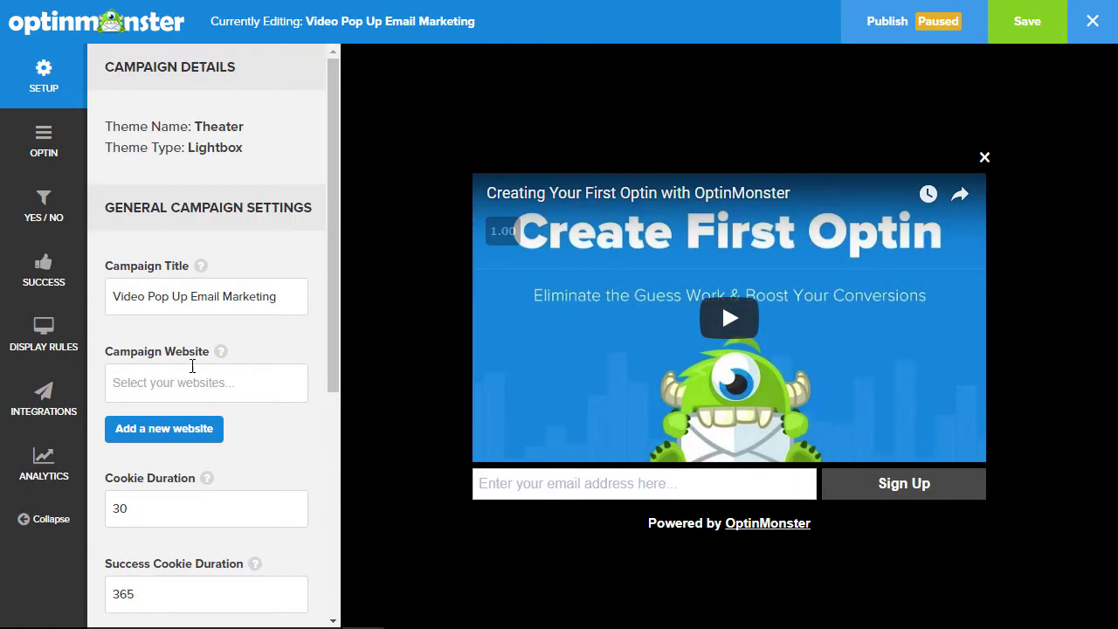
Set the Campaign Website to Start a WP (startawpsite.com), dismissing the Add website dialog
{"action": "left_click", "coordinate": [193, 367]}
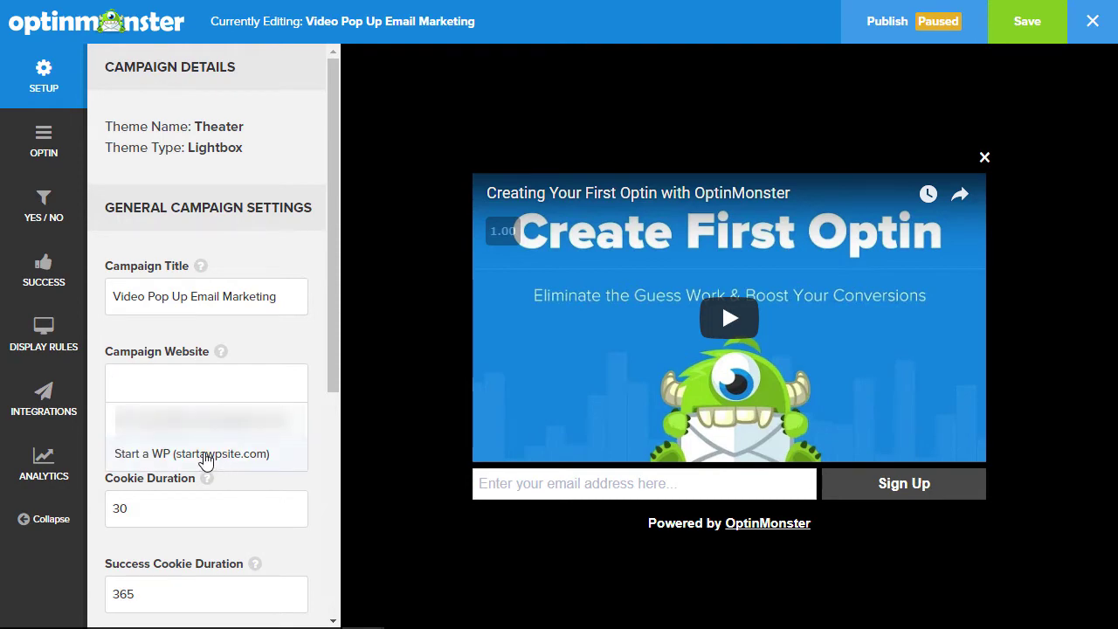
{"action": "left_click", "coordinate": [206, 456]}
{"action": "left_click", "coordinate": [165, 472]}
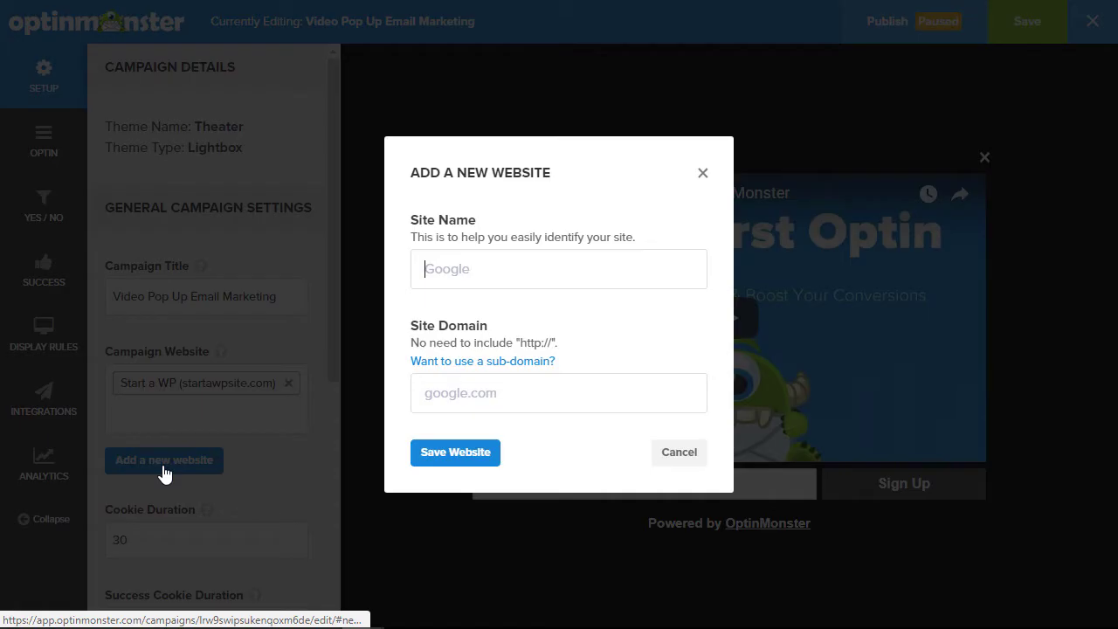
{"action": "left_click", "coordinate": [704, 175]}
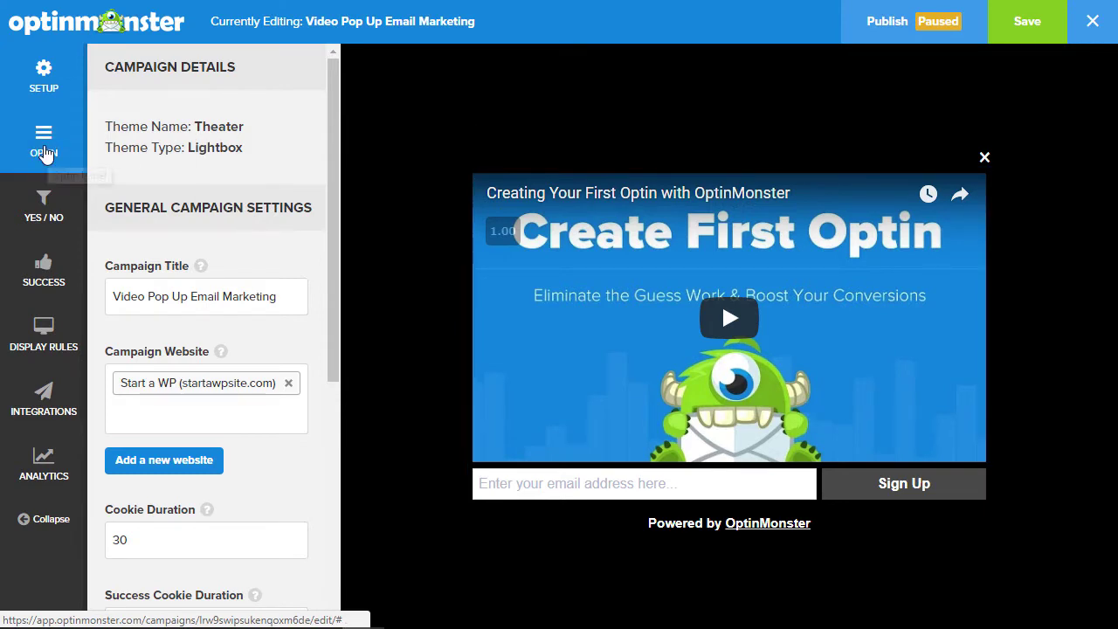
{"action": "left_click", "coordinate": [45, 154]}
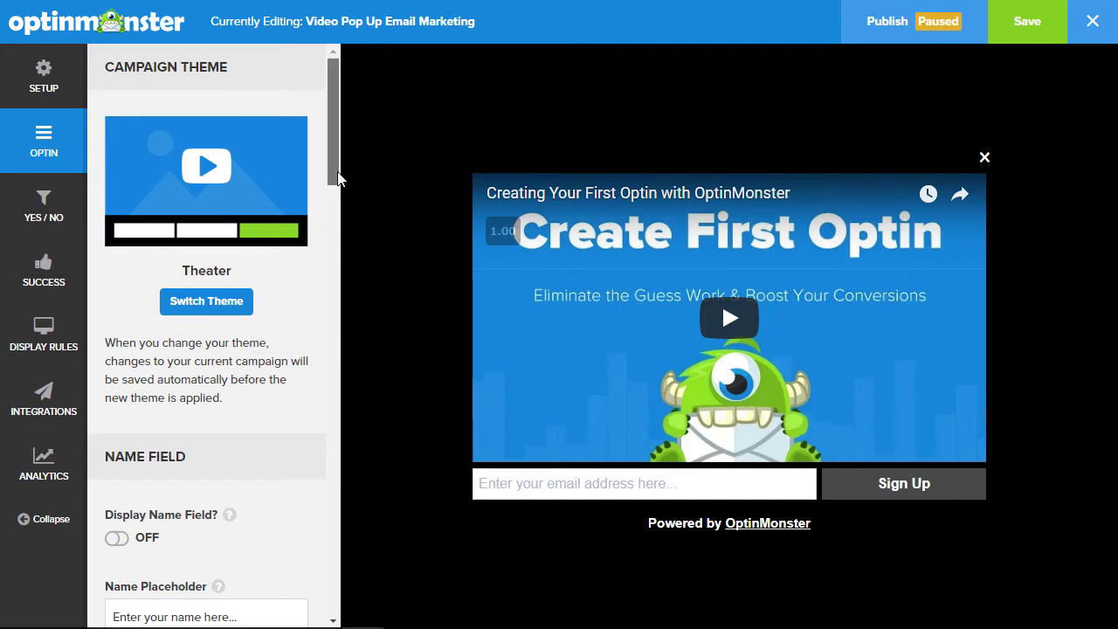
Leave the Display Name Field switched off and scroll down to the Design Fields
{"action": "scroll", "coordinate": [336, 184], "scroll_direction": "down", "scroll_amount": 4}
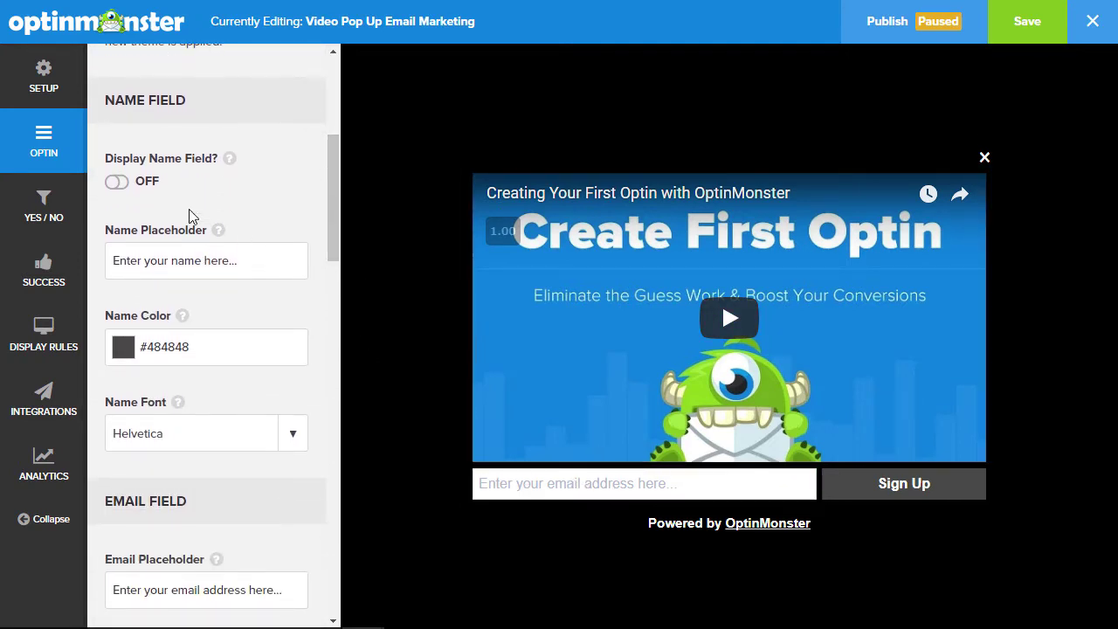
{"action": "left_click", "coordinate": [117, 182]}
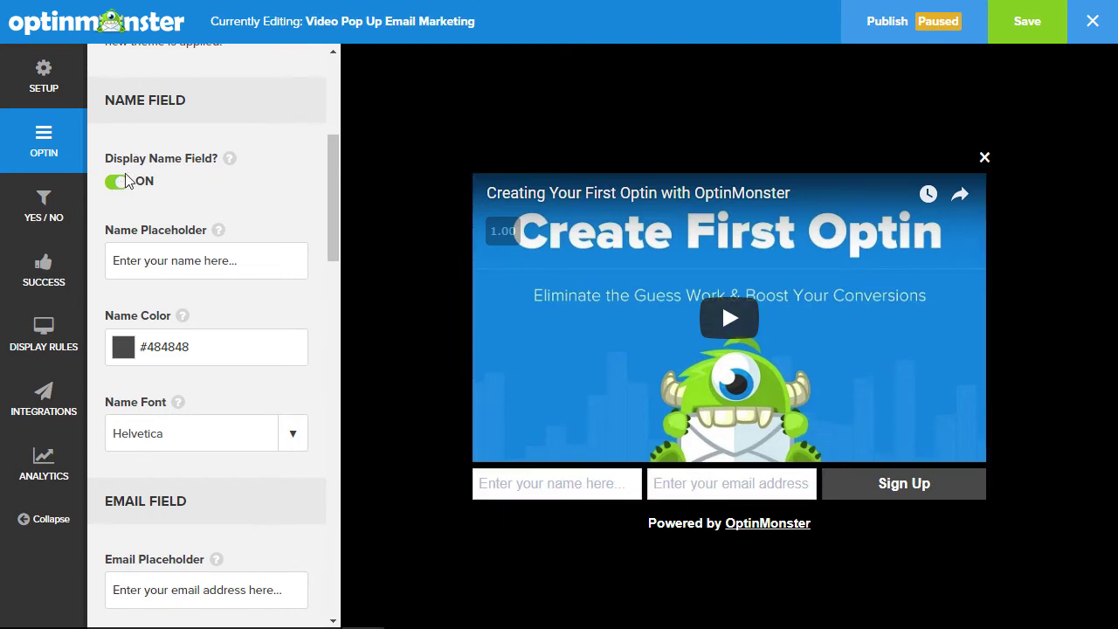
{"action": "left_click", "coordinate": [117, 183]}
{"action": "left_click_drag", "start_coordinate": [339, 183], "coordinate": [338, 227]}
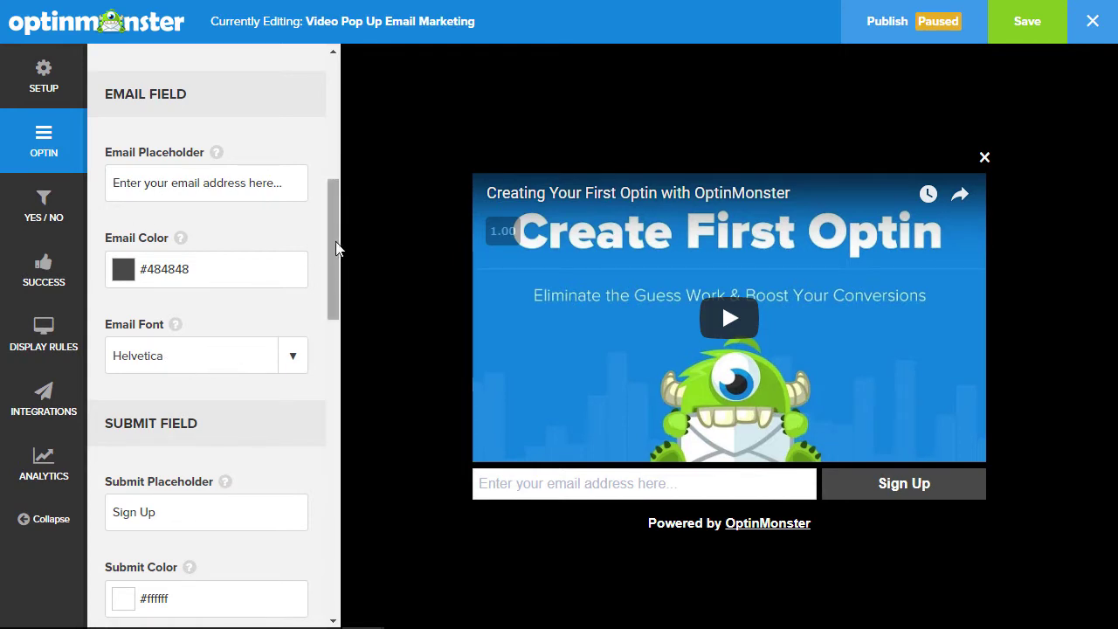
{"action": "left_click_drag", "start_coordinate": [337, 247], "coordinate": [343, 431]}
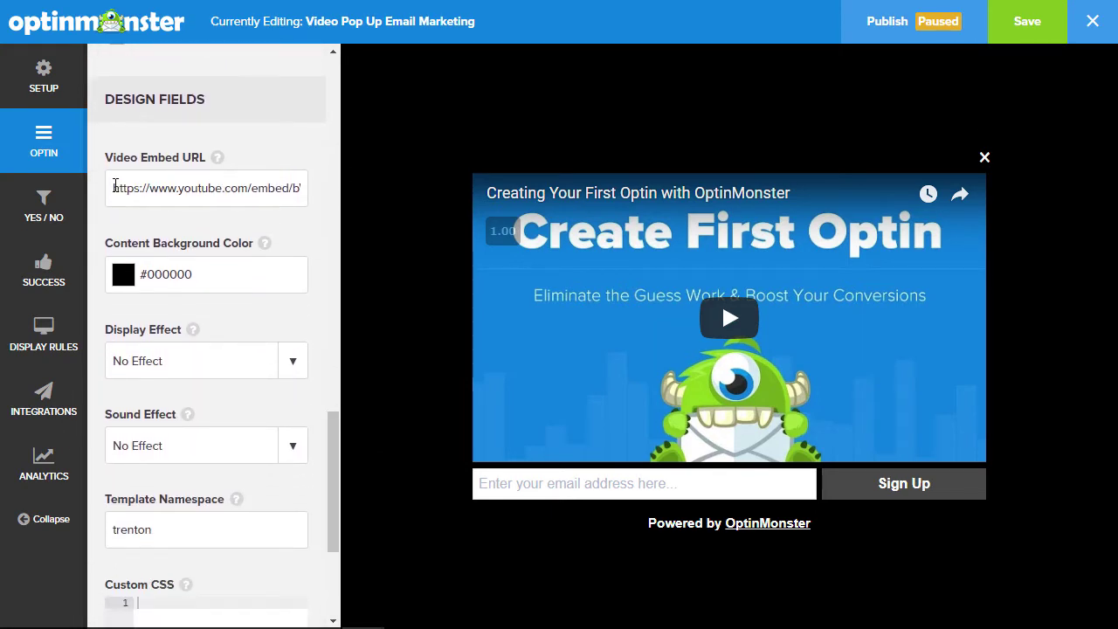
Select the Video Embed URL text, exit full screen and start a new browser tab
{"action": "left_click_drag", "start_coordinate": [112, 190], "coordinate": [328, 206]}
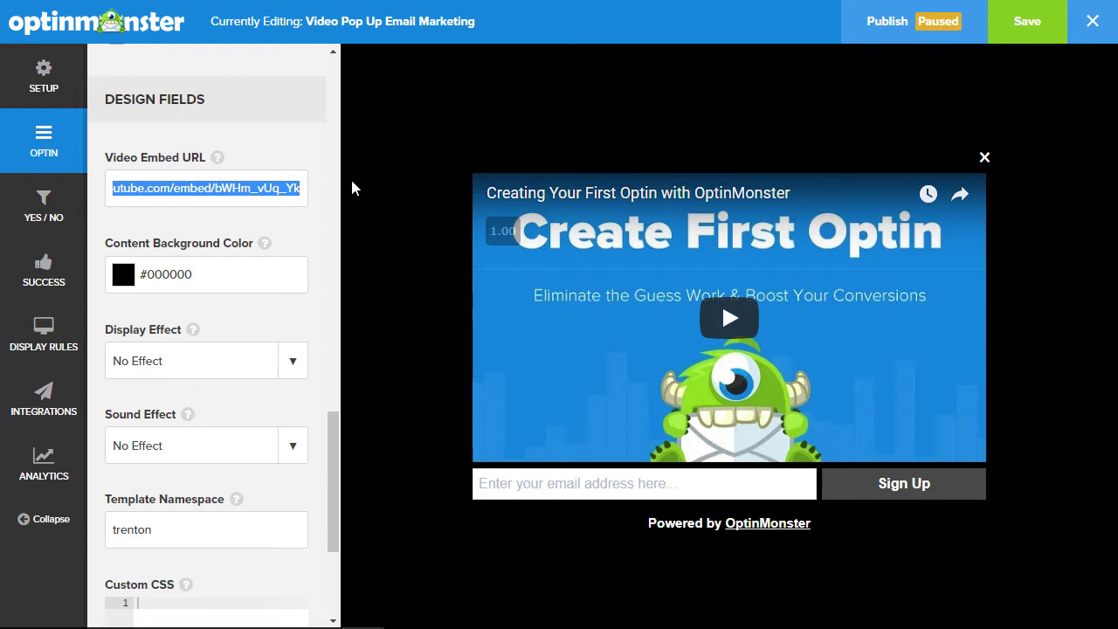
{"action": "key", "text": "F11"}
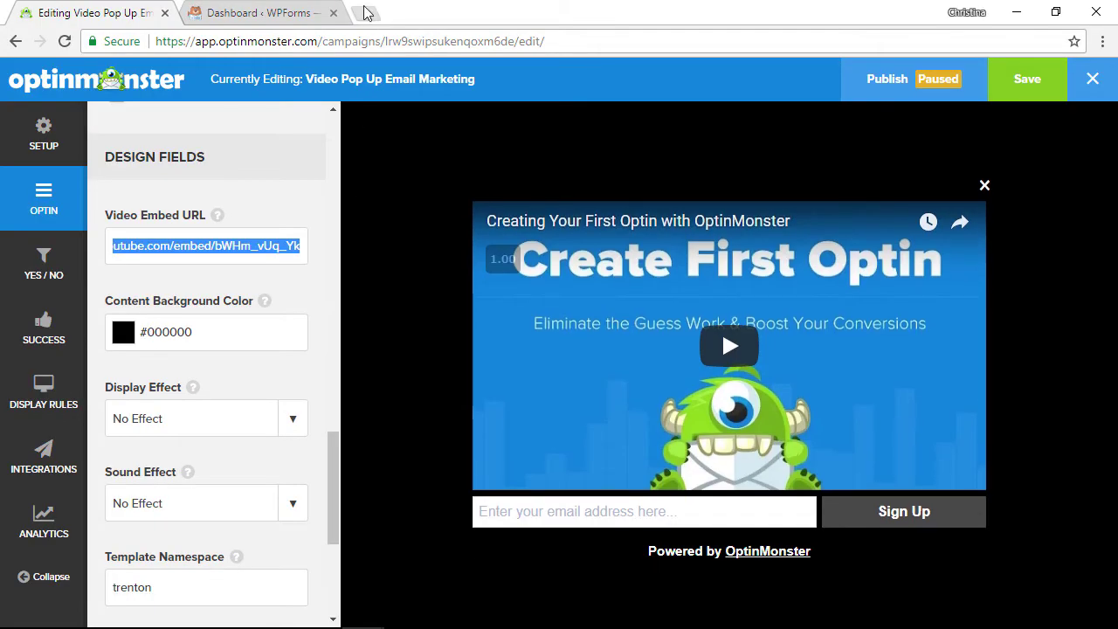
{"action": "left_click", "coordinate": [365, 12]}
Search YouTube for 'email marketing' and open the Do's & Don'ts of Email Marketing video
{"action": "type", "text": "youtube.com"}
{"action": "key", "text": "Return"}
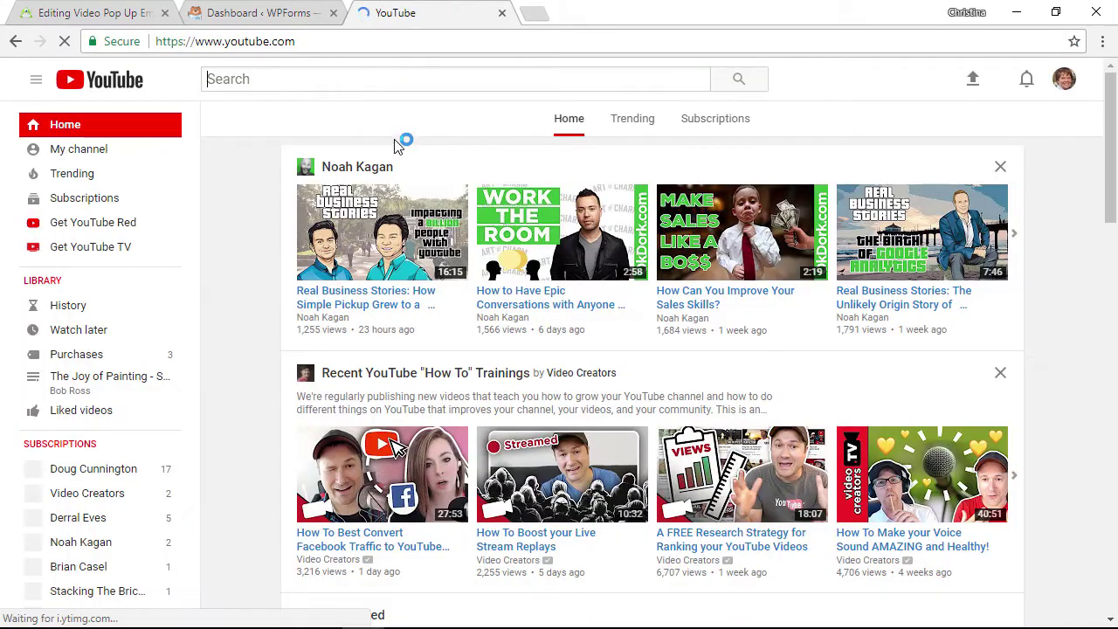
{"action": "left_click", "coordinate": [355, 77]}
{"action": "type", "text": "email marketing"}
{"action": "key", "text": "Return"}
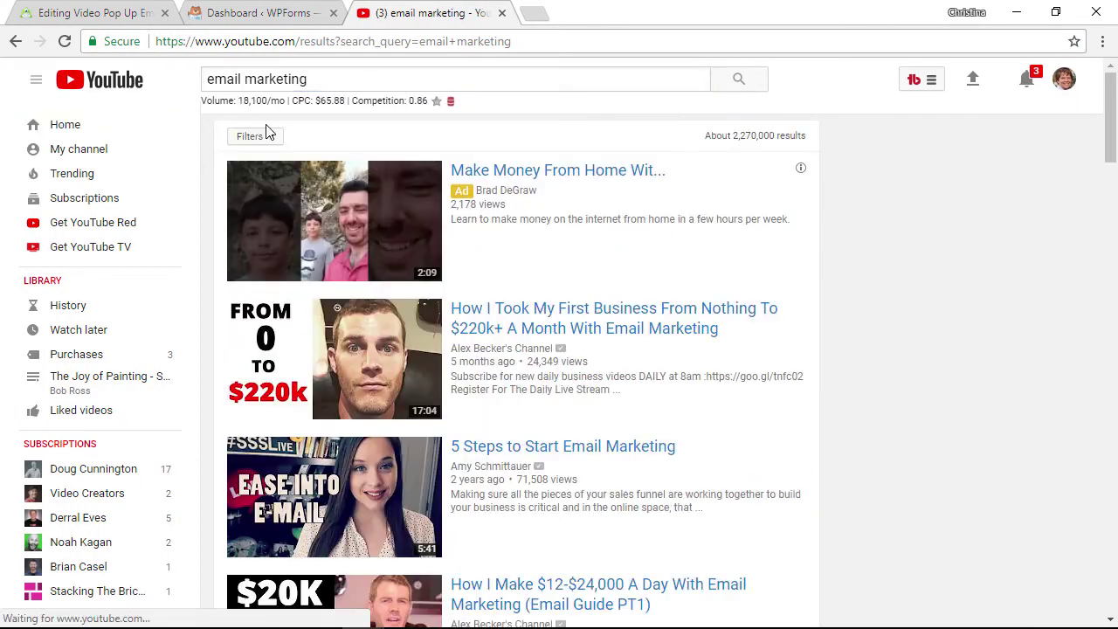
{"action": "scroll", "coordinate": [268, 131], "scroll_direction": "down", "scroll_amount": 9}
{"action": "scroll", "coordinate": [415, 109], "scroll_direction": "up", "scroll_amount": 1}
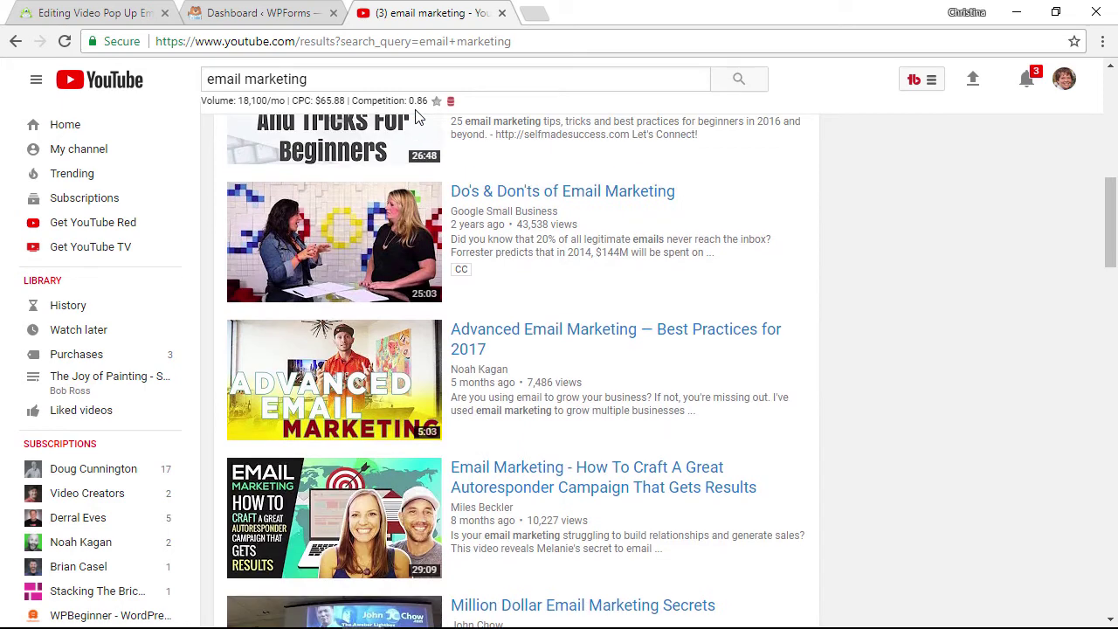
{"action": "key", "text": "F11"}
{"action": "left_click", "coordinate": [528, 140]}
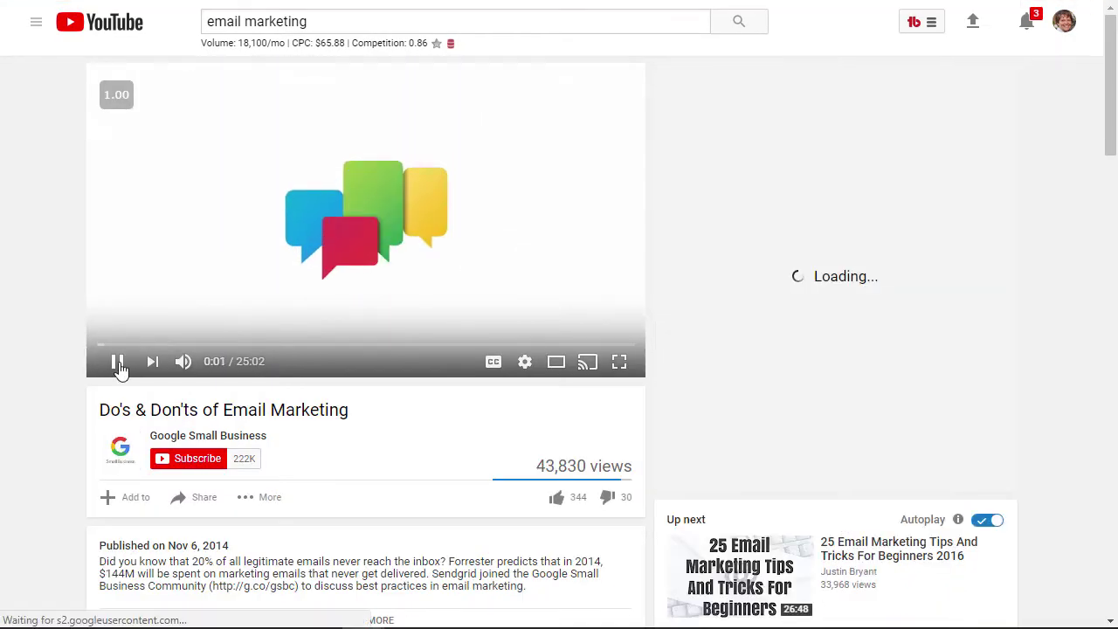
Pause the video, copy its Share > Embed iframe code, and place Notepad on the right
{"action": "left_click", "coordinate": [118, 362]}
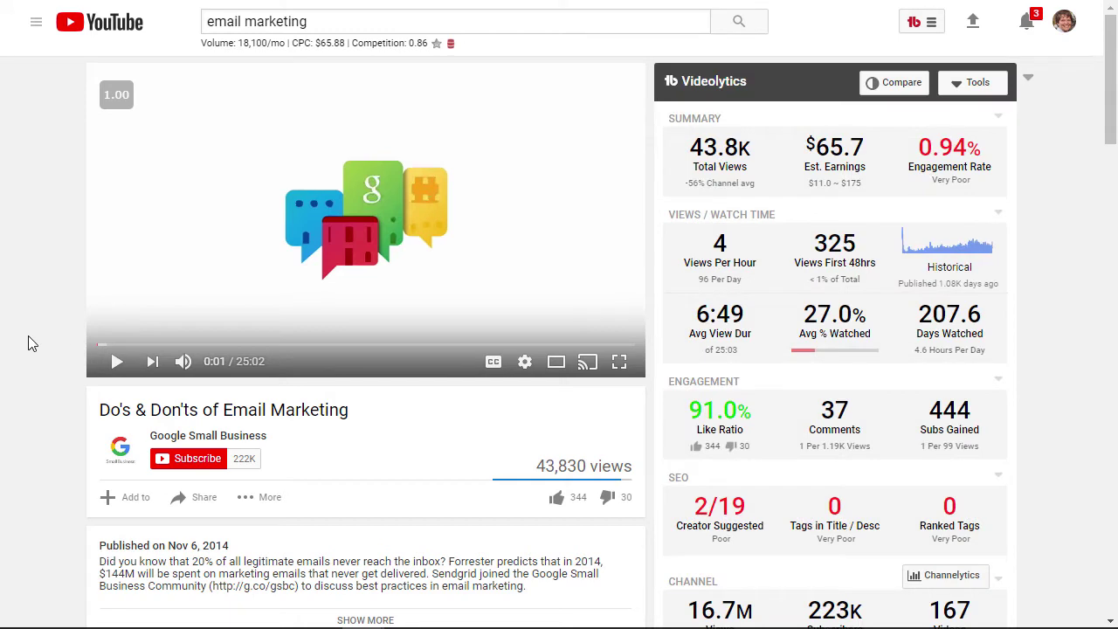
{"action": "scroll", "coordinate": [29, 342], "scroll_direction": "down", "scroll_amount": 3}
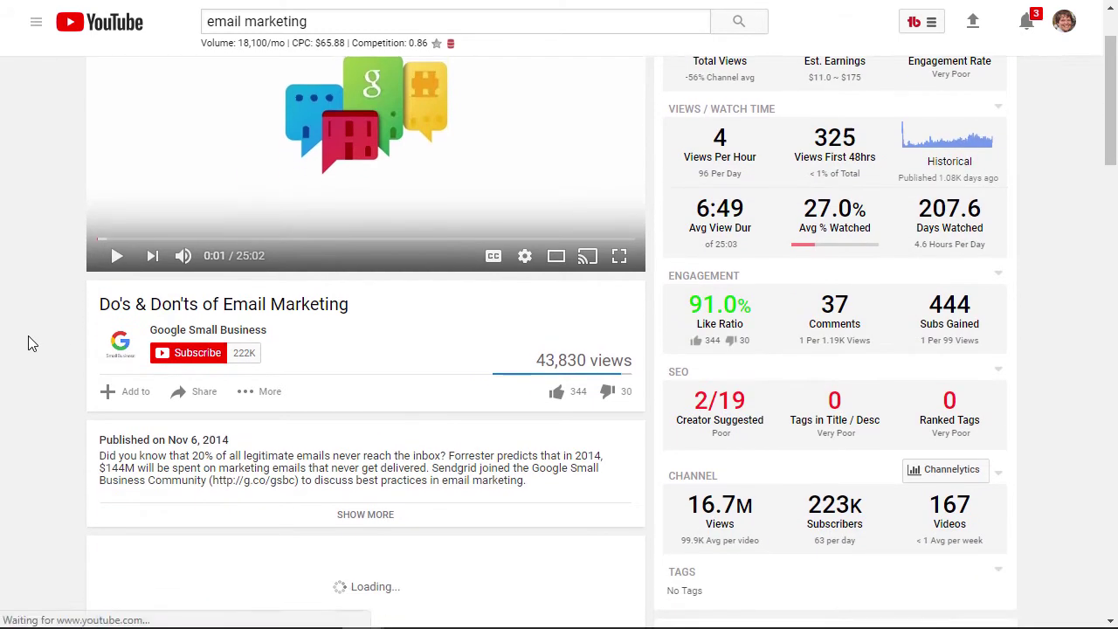
{"action": "scroll", "coordinate": [70, 362], "scroll_direction": "up", "scroll_amount": 1}
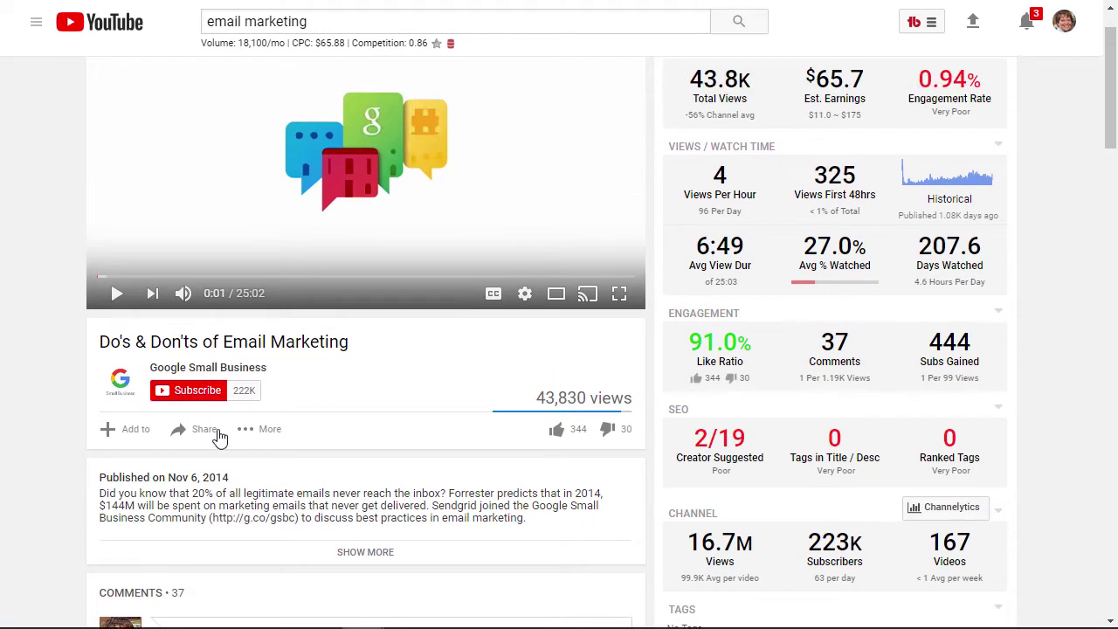
{"action": "left_click", "coordinate": [204, 432]}
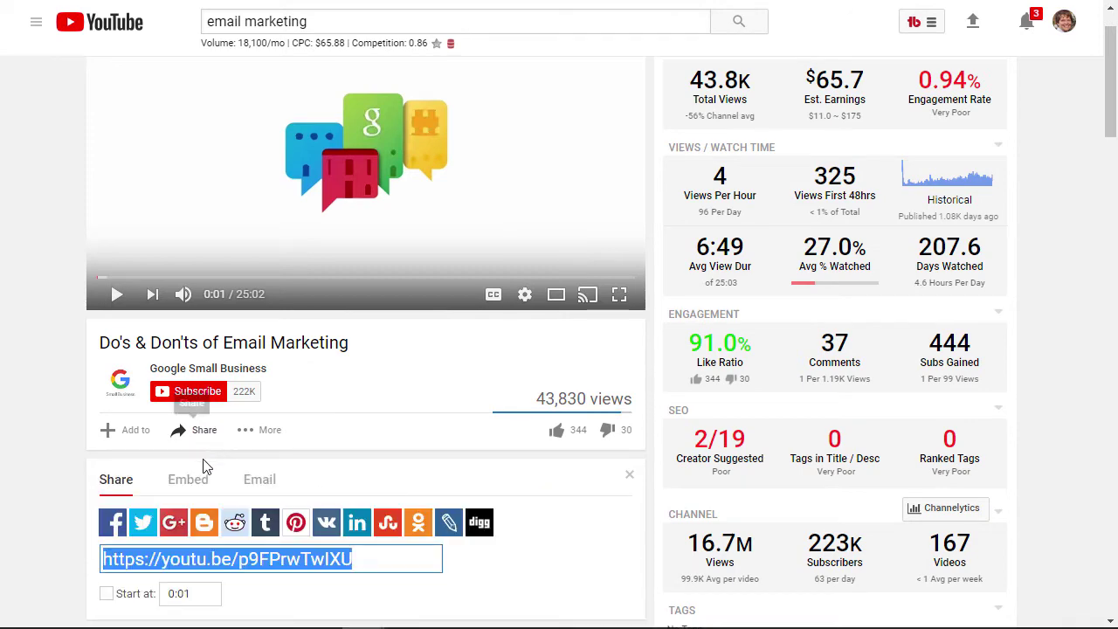
{"action": "left_click", "coordinate": [186, 483]}
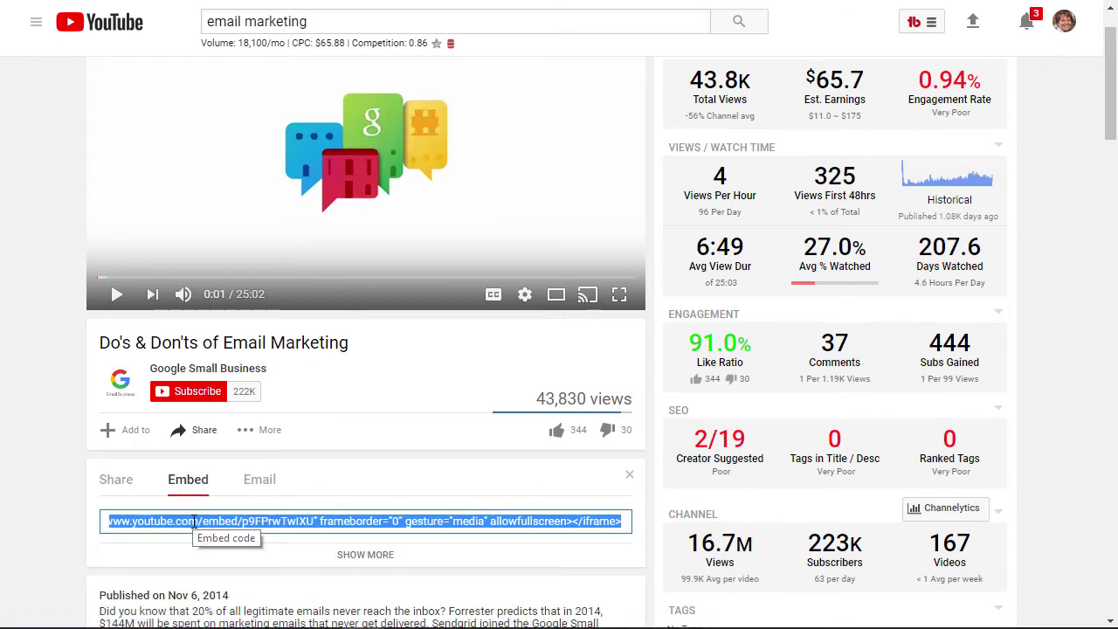
{"action": "right_click", "coordinate": [193, 521]}
{"action": "left_click", "coordinate": [253, 189]}
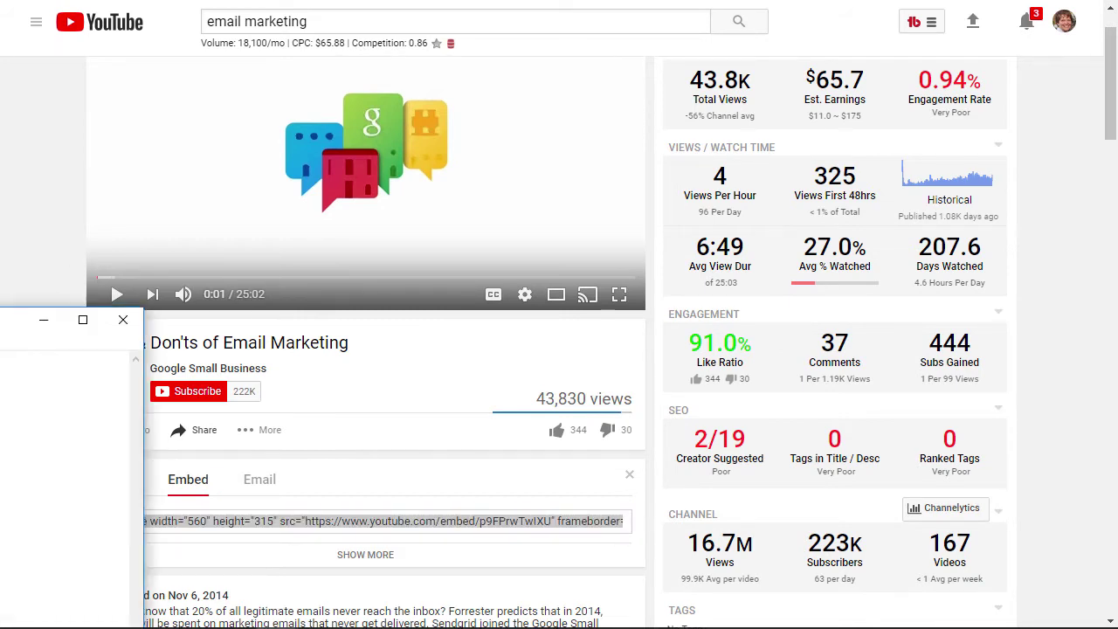
{"action": "left_click_drag", "start_coordinate": [518, 157], "coordinate": [760, 77]}
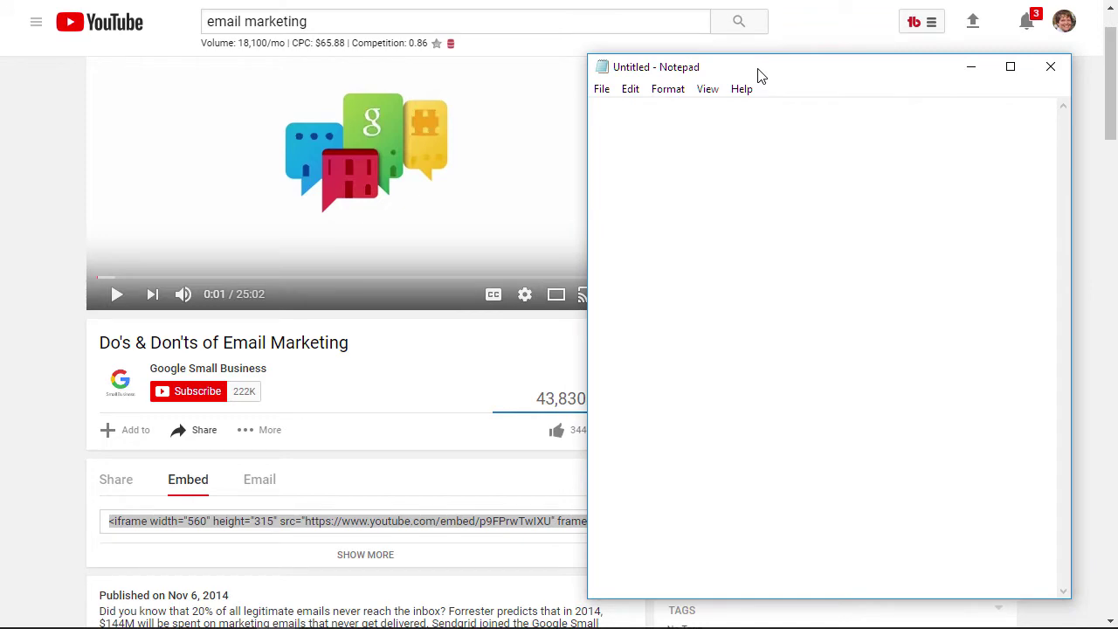
Paste the YouTube iframe code into Notepad and select its src URL
{"action": "type", "text": "<iframe width=\"560\" height=\"315\" src=\"https://www.youtube.com/embed/p9FPrwTwIXU\" frameborder=\"0\" gesture=\"media\" allowfullscreen></iframe>"}
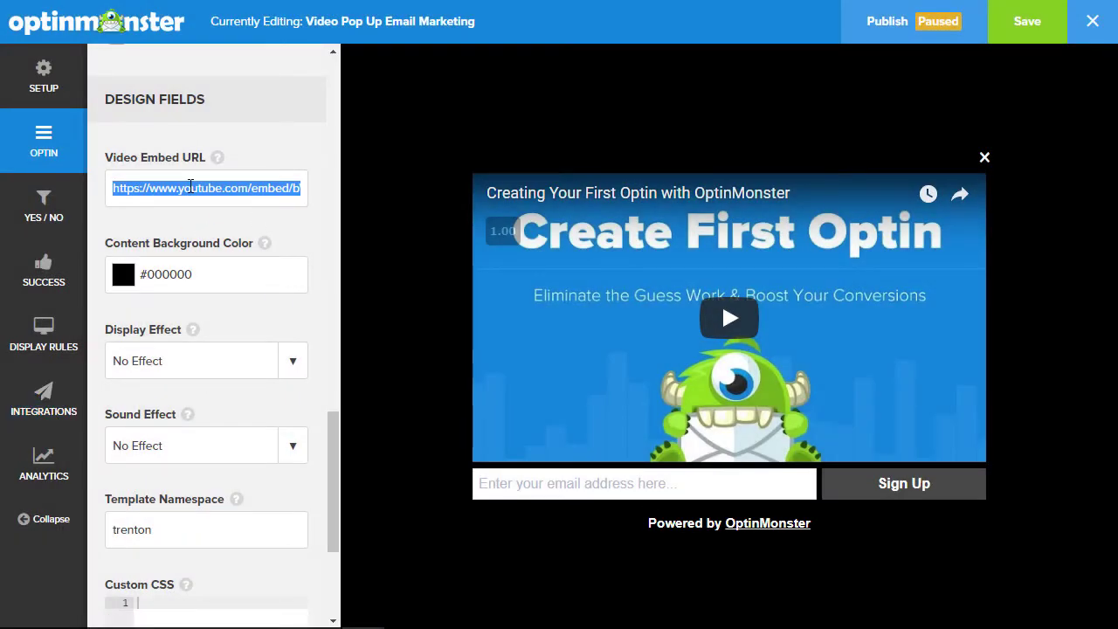
{"action": "key", "text": "alt+Tab"}
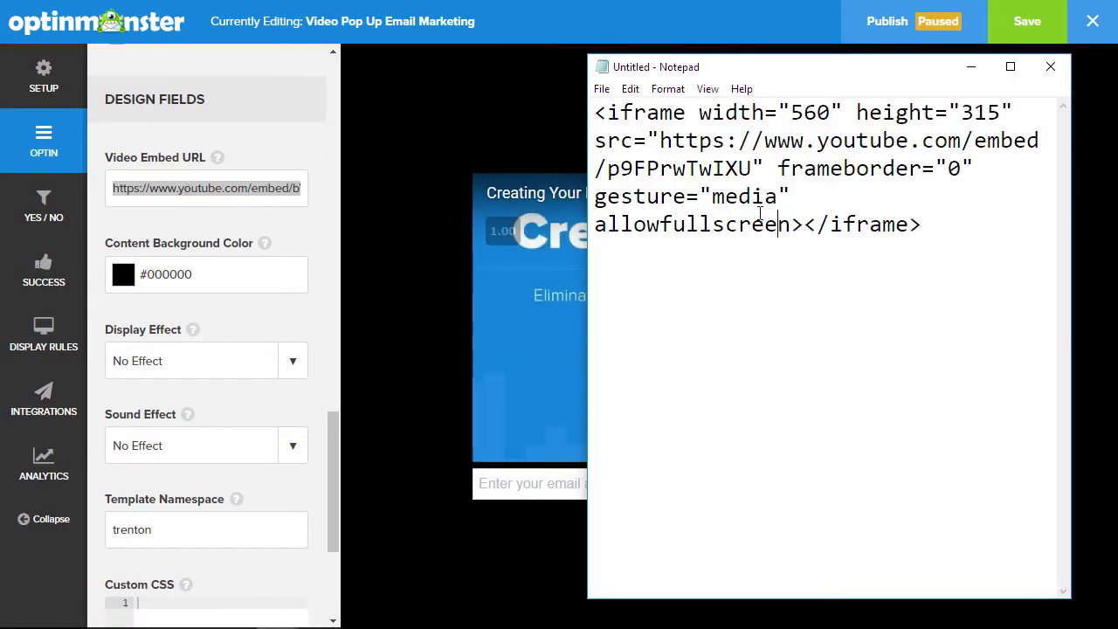
{"action": "left_click_drag", "start_coordinate": [661, 140], "coordinate": [751, 168]}
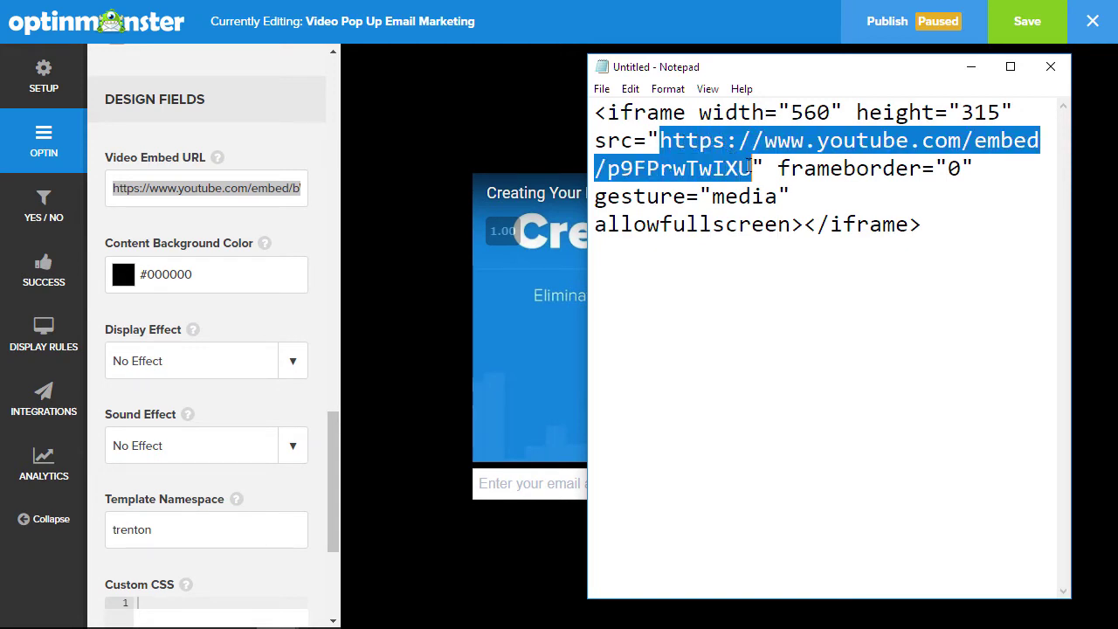
{"action": "right_click", "coordinate": [751, 168]}
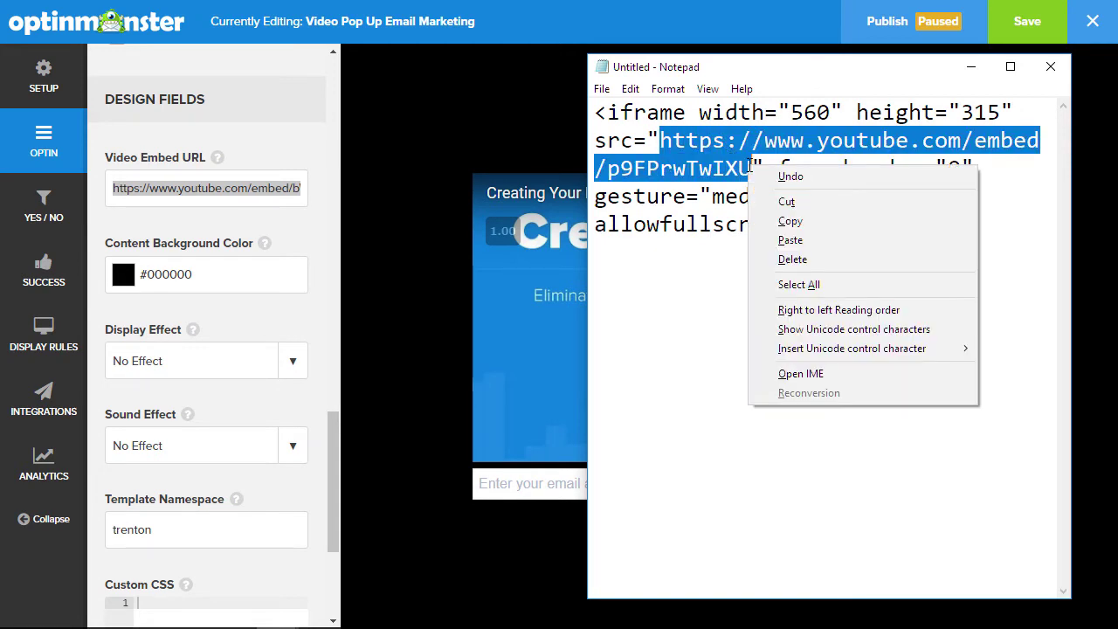
{"action": "left_click", "coordinate": [774, 222]}
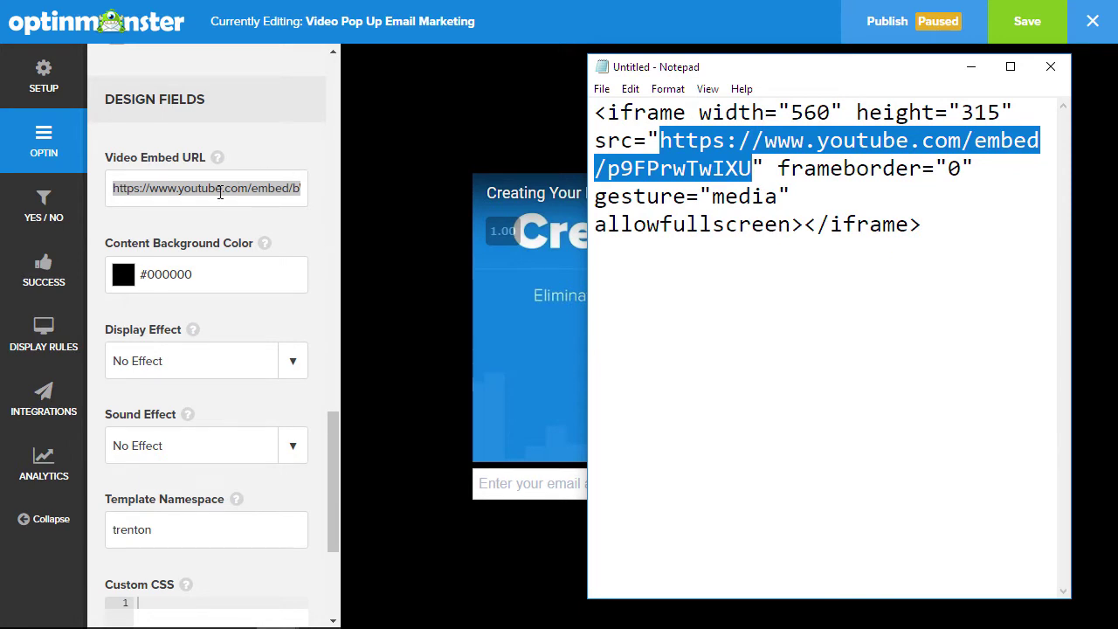
{"action": "right_click", "coordinate": [221, 189]}
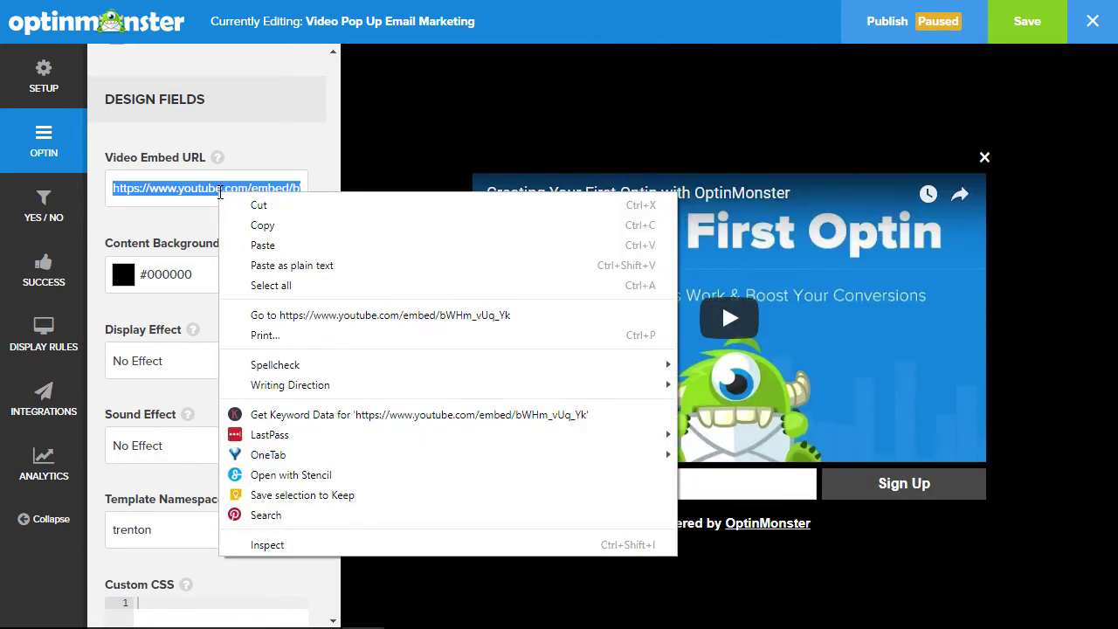
{"action": "left_click", "coordinate": [262, 244]}
Reload the preview with the new video, keeping background #000000 after trying red #de2424
{"action": "left_click", "coordinate": [316, 238]}
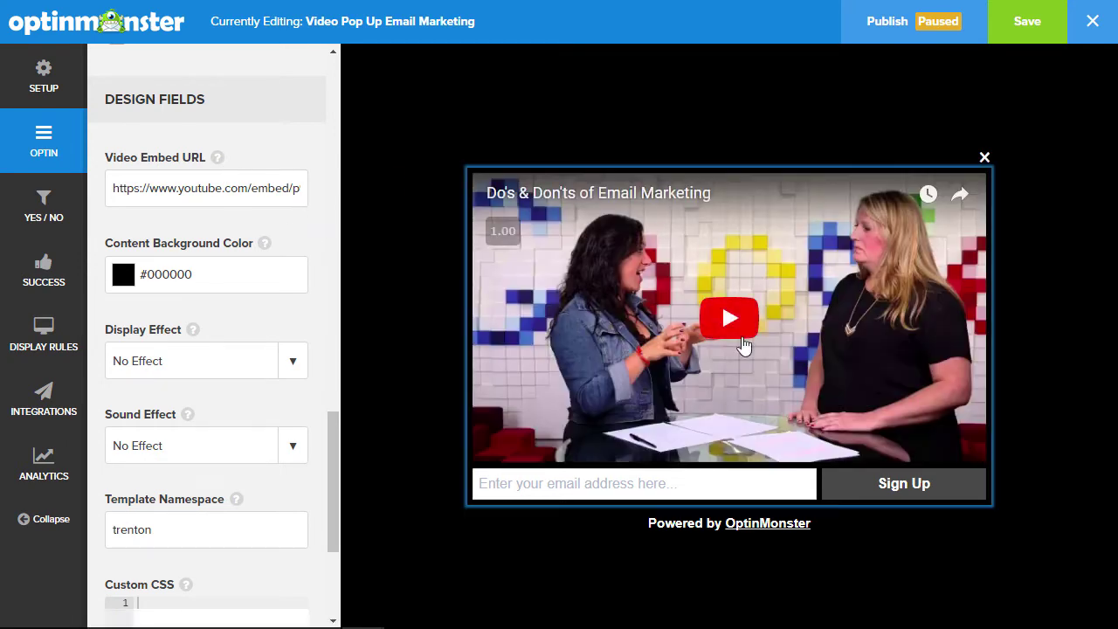
{"action": "left_click", "coordinate": [226, 281]}
{"action": "left_click", "coordinate": [217, 312]}
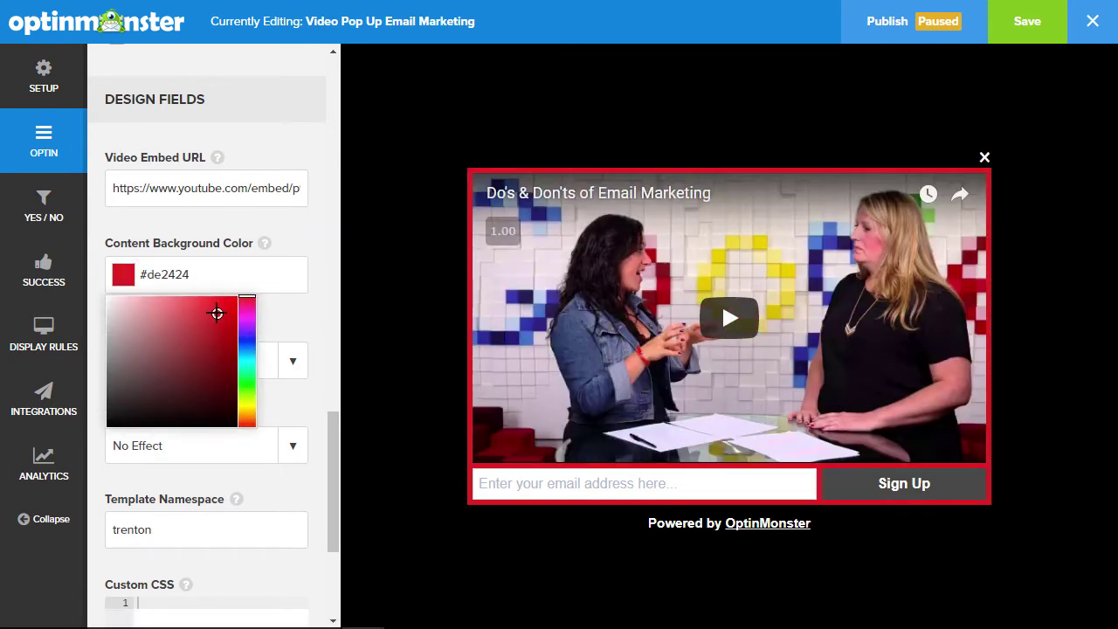
{"action": "left_click_drag", "start_coordinate": [133, 307], "coordinate": [105, 430]}
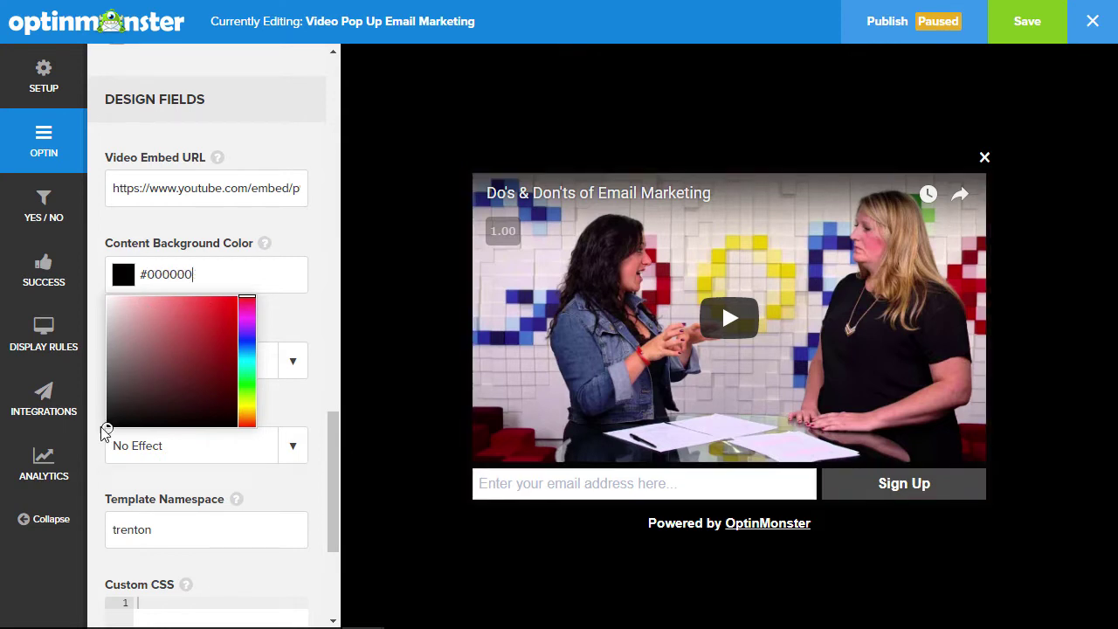
{"action": "left_click", "coordinate": [280, 323]}
Keep No Effect for both display and sound effects after trying Bounce
{"action": "left_click", "coordinate": [302, 367]}
{"action": "left_click", "coordinate": [190, 433]}
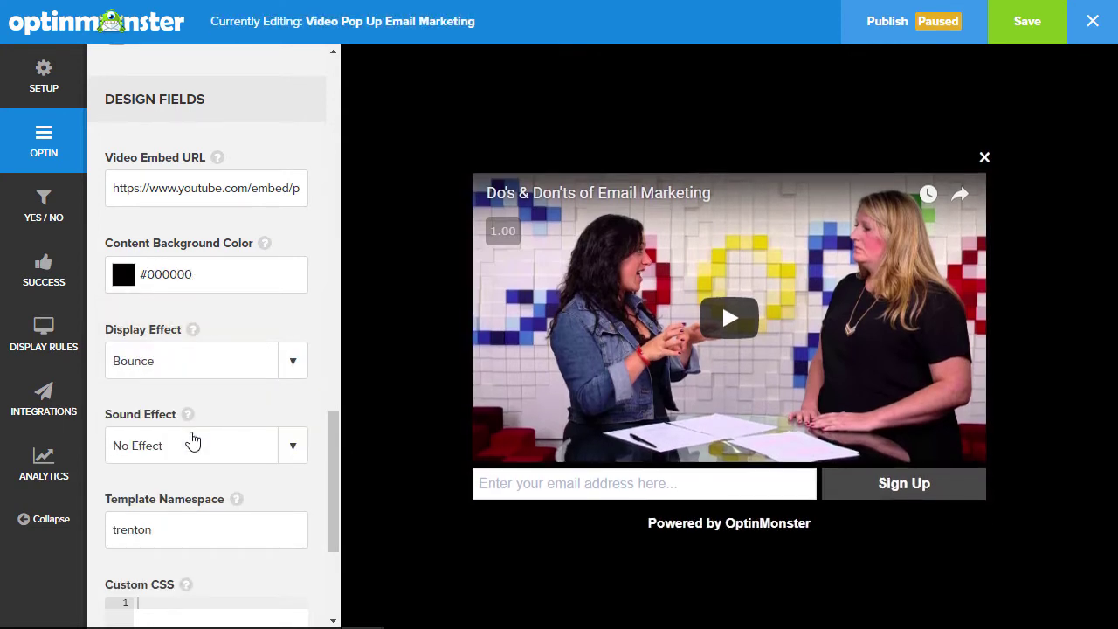
{"action": "left_click", "coordinate": [297, 367]}
{"action": "left_click", "coordinate": [221, 399]}
{"action": "scroll", "coordinate": [332, 445], "scroll_direction": "down", "scroll_amount": 2}
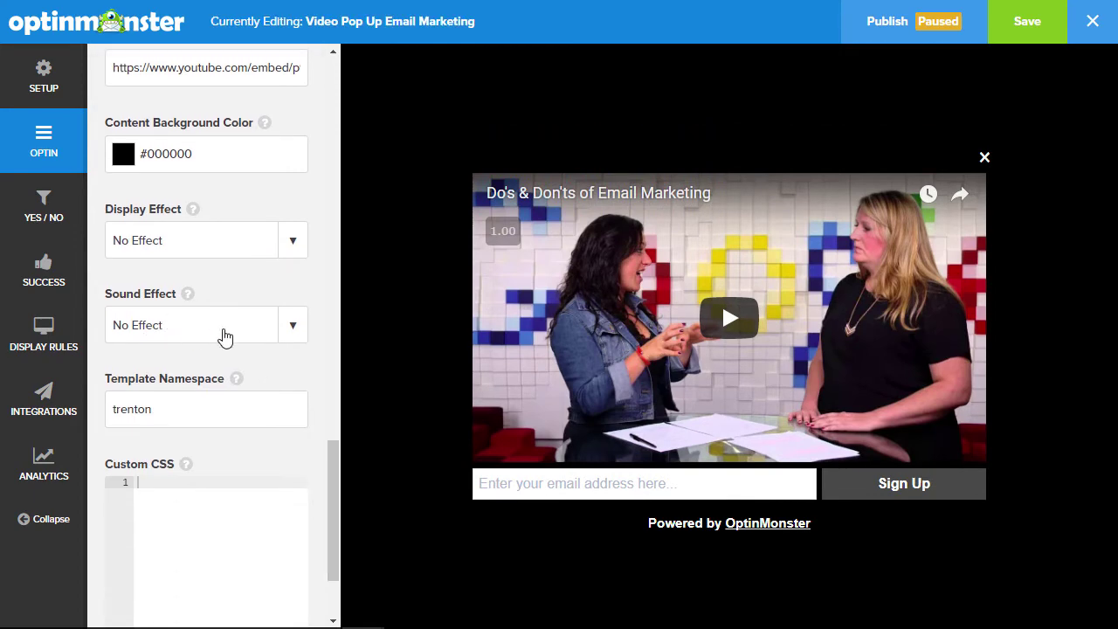
{"action": "left_click", "coordinate": [291, 328]}
{"action": "left_click", "coordinate": [323, 325]}
{"action": "left_click_drag", "start_coordinate": [334, 456], "coordinate": [333, 240]}
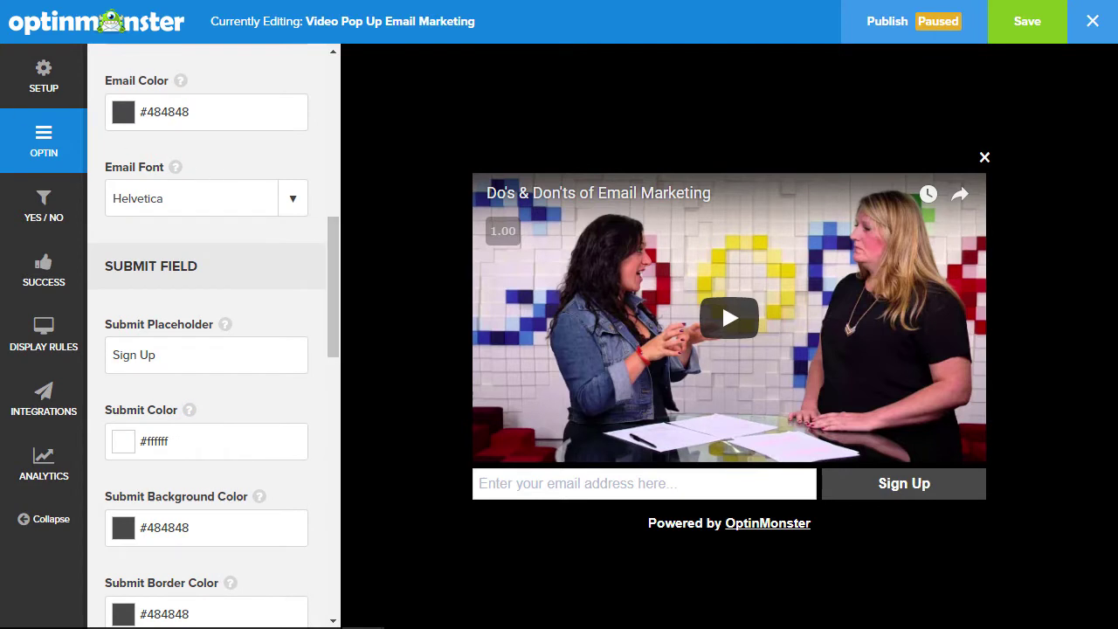
Set the After 'X' seconds display rule to Inactive, leaving its 5-second value
{"action": "left_click", "coordinate": [38, 334]}
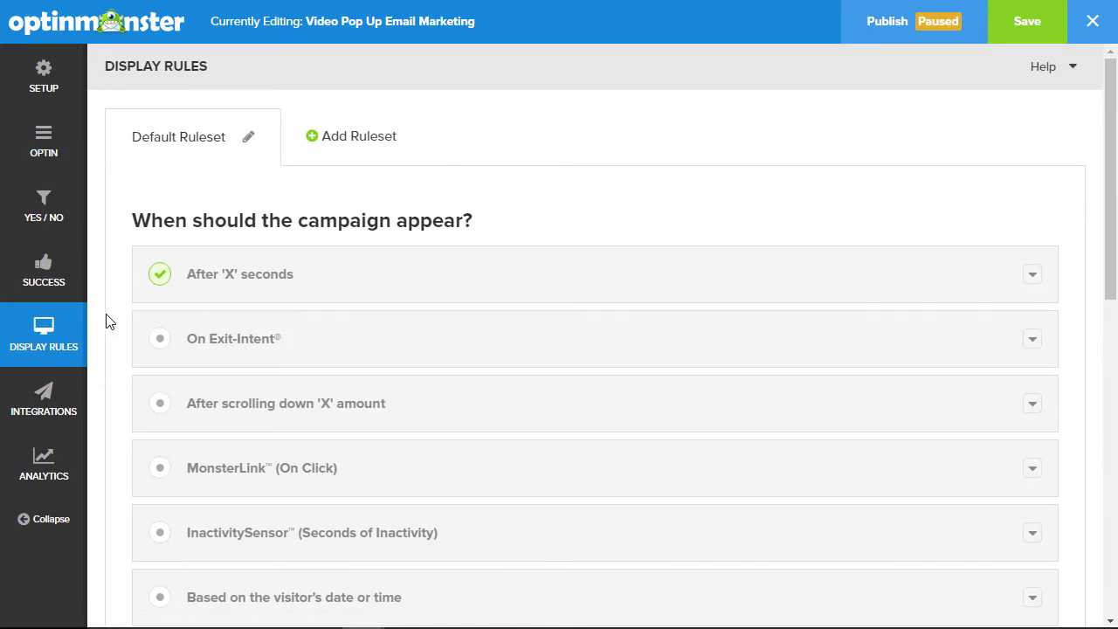
{"action": "left_click", "coordinate": [186, 279]}
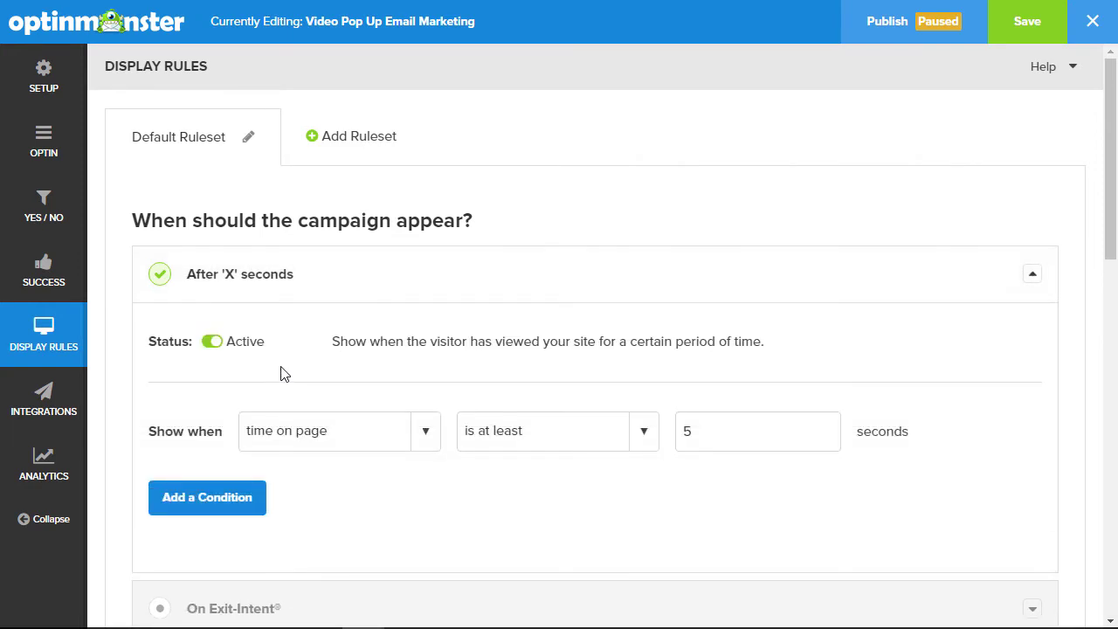
{"action": "left_click_drag", "start_coordinate": [669, 432], "coordinate": [667, 431]}
{"action": "left_click", "coordinate": [113, 346]}
{"action": "left_click", "coordinate": [211, 342]}
{"action": "left_click", "coordinate": [158, 278]}
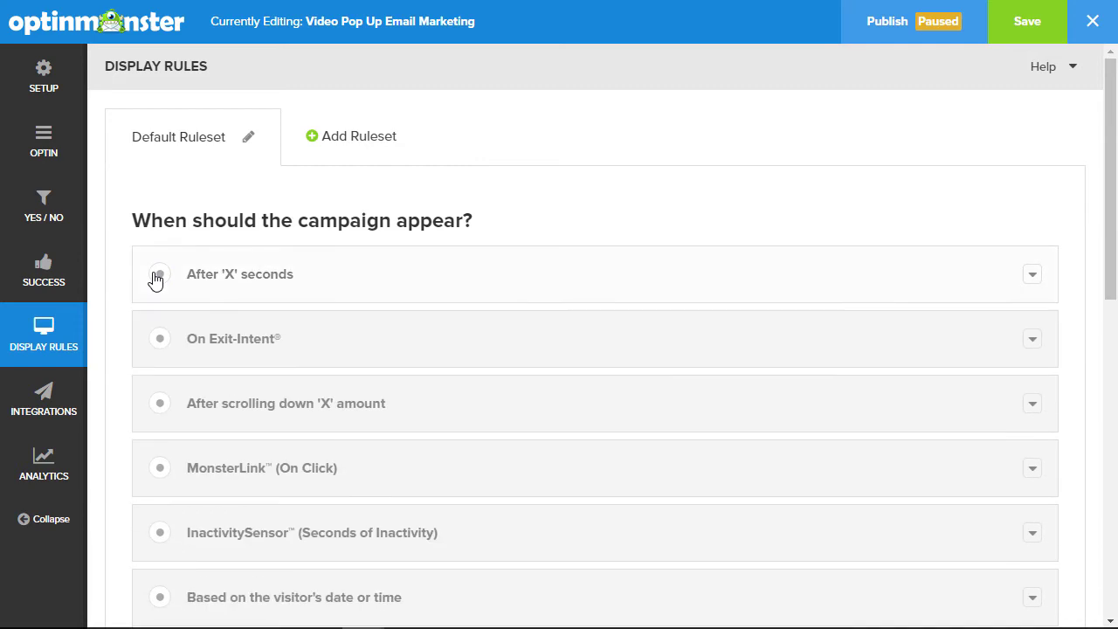
Activate the On Exit-Intent rule with Medium sensitivity in the Default Ruleset
{"action": "left_click", "coordinate": [193, 343]}
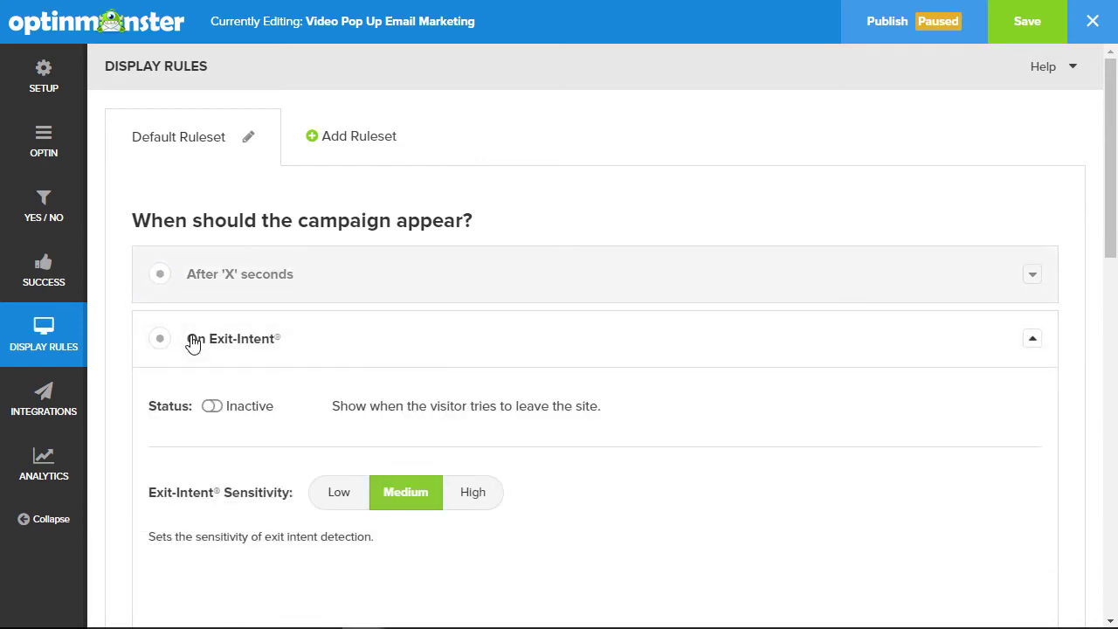
{"action": "left_click", "coordinate": [211, 407]}
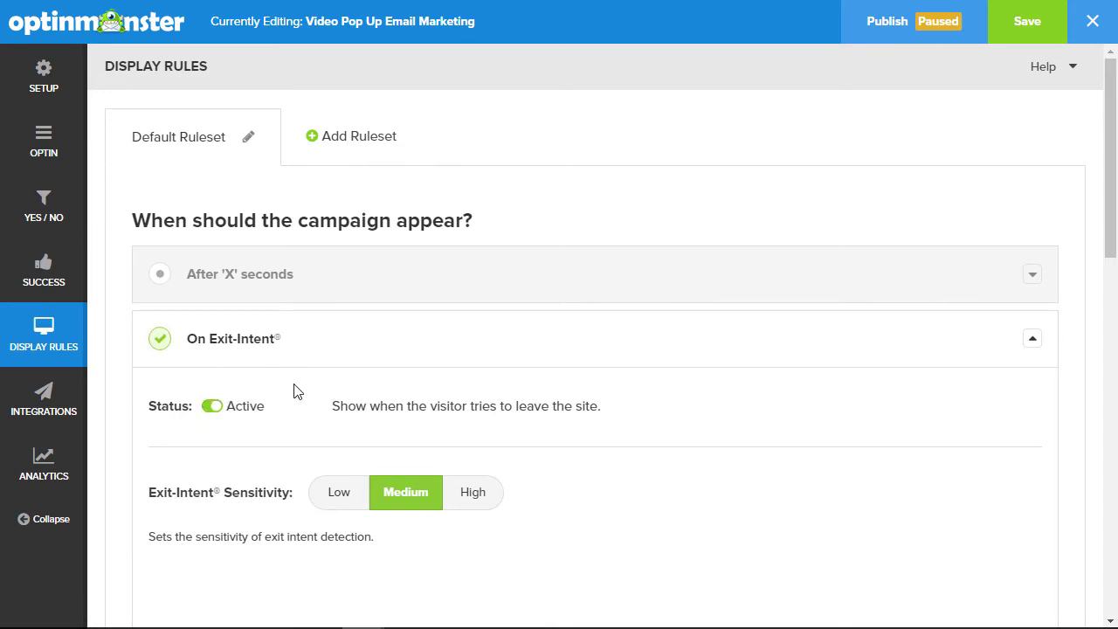
{"action": "scroll", "coordinate": [293, 391], "scroll_direction": "down", "scroll_amount": 2}
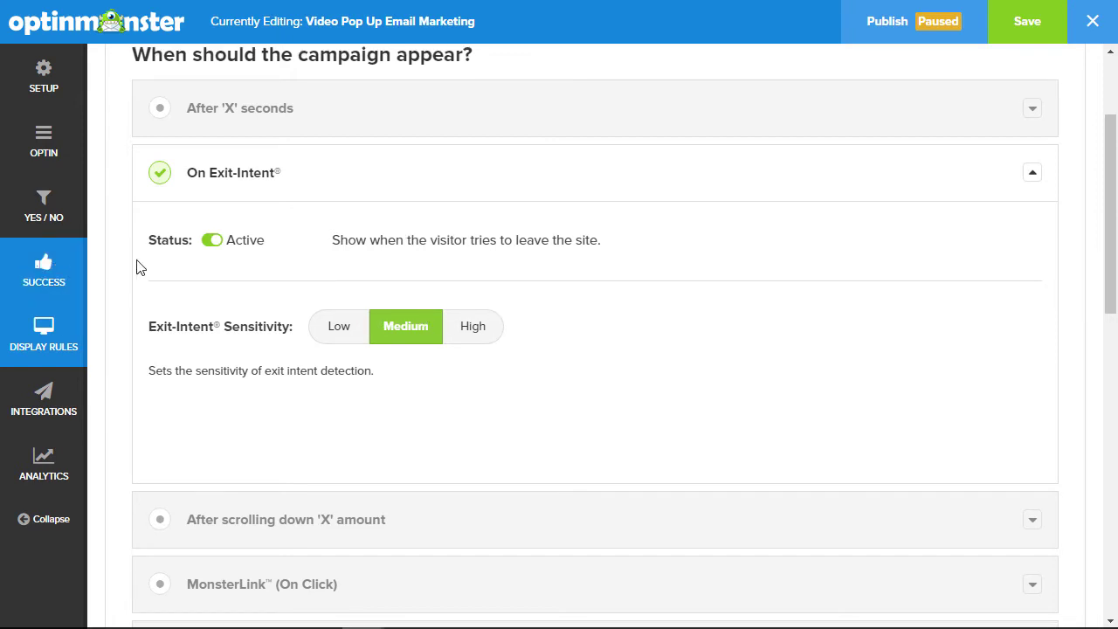
{"action": "left_click", "coordinate": [41, 418]}
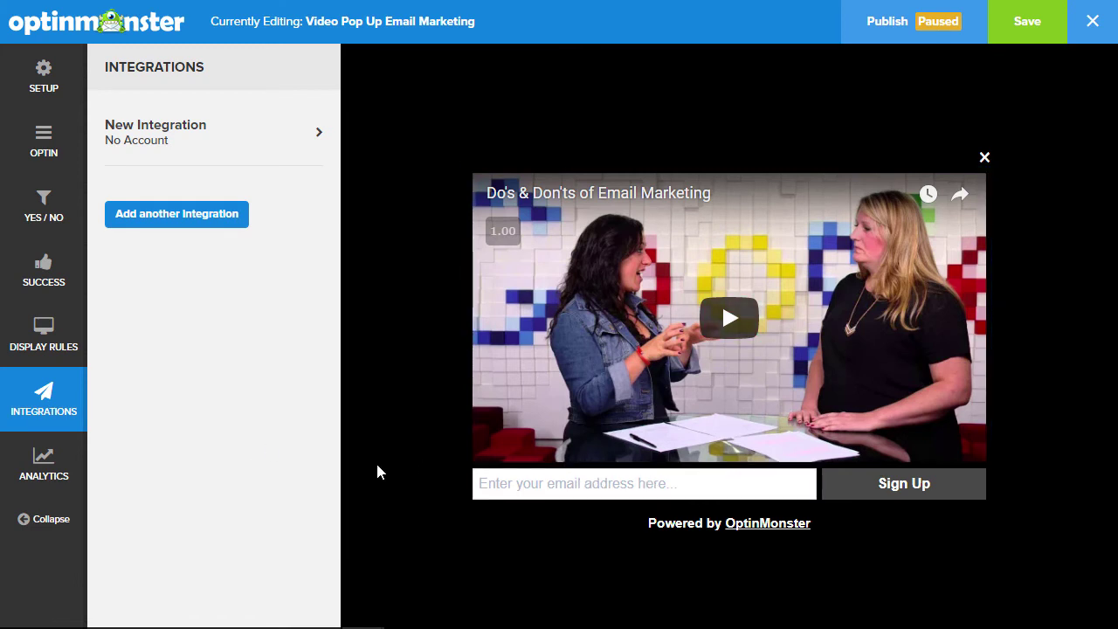
Configure the new integration as MailChimp, using the connected account and EMail Newsletter list
{"action": "left_click", "coordinate": [187, 140]}
{"action": "left_click", "coordinate": [260, 288]}
{"action": "left_click_drag", "start_coordinate": [314, 387], "coordinate": [326, 492]}
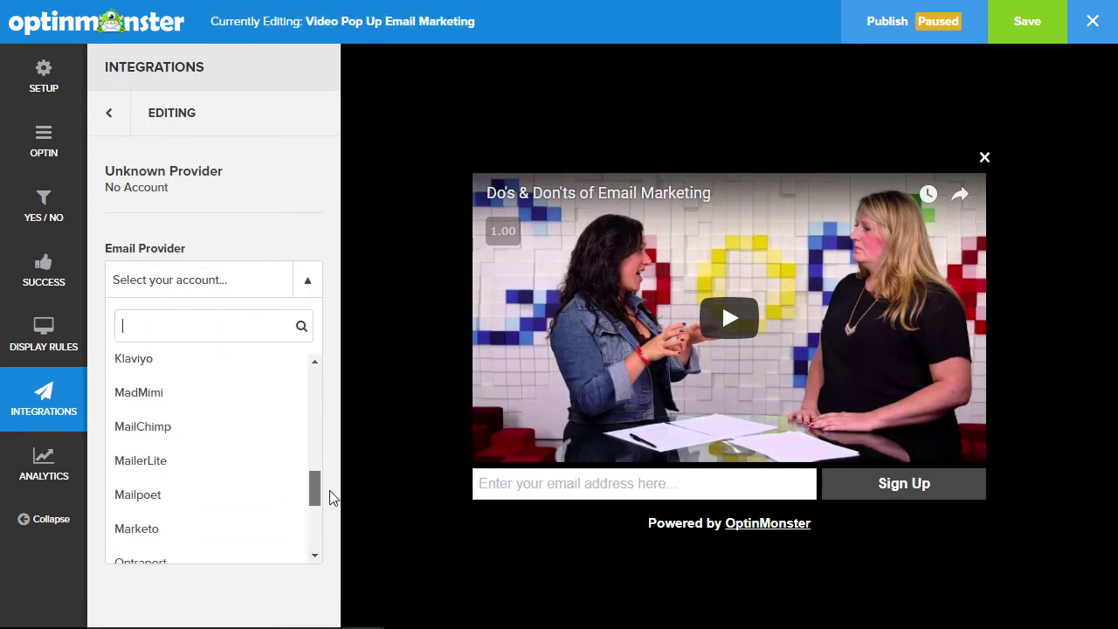
{"action": "left_click", "coordinate": [179, 439]}
{"action": "left_click", "coordinate": [233, 360]}
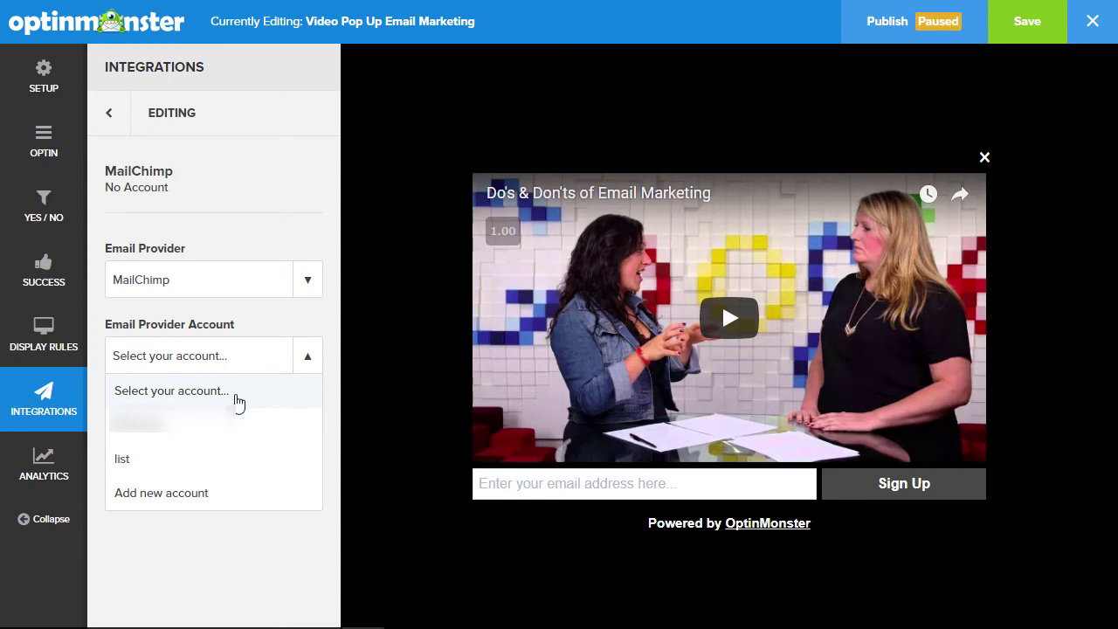
{"action": "left_click", "coordinate": [153, 459]}
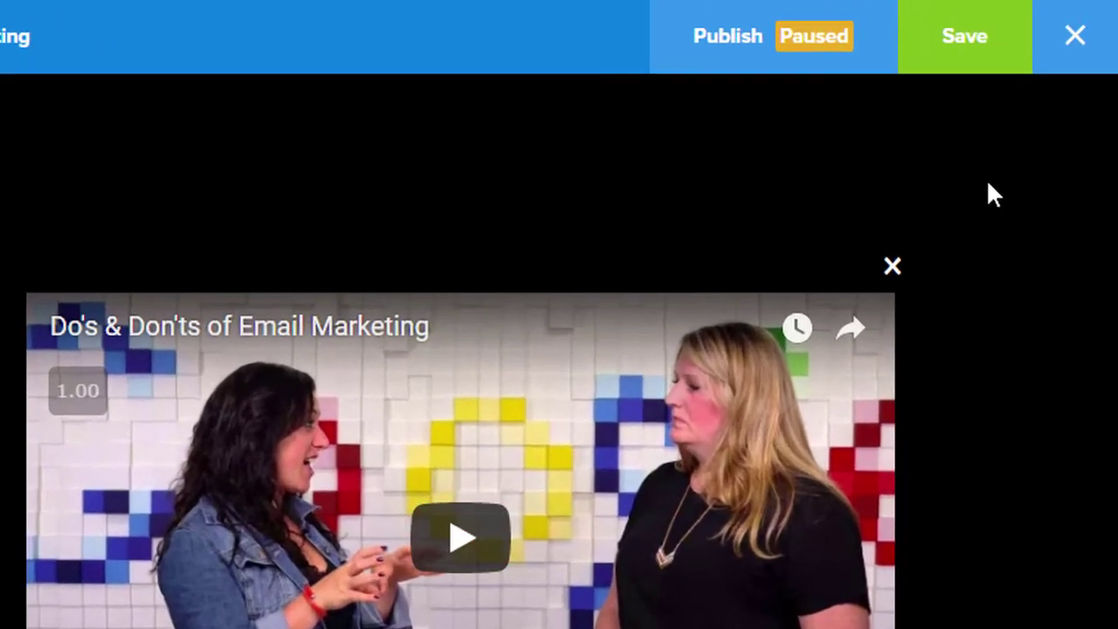
Save the campaign, then publish it by switching Status from Paused to Live and saving
{"action": "left_click", "coordinate": [956, 35]}
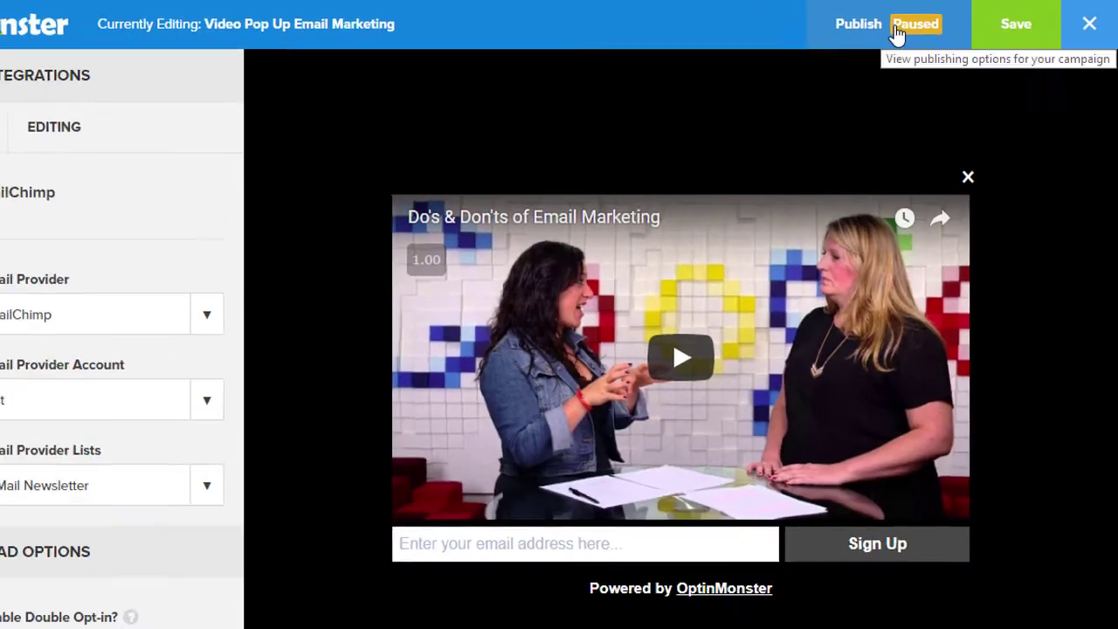
{"action": "left_click", "coordinate": [786, 45]}
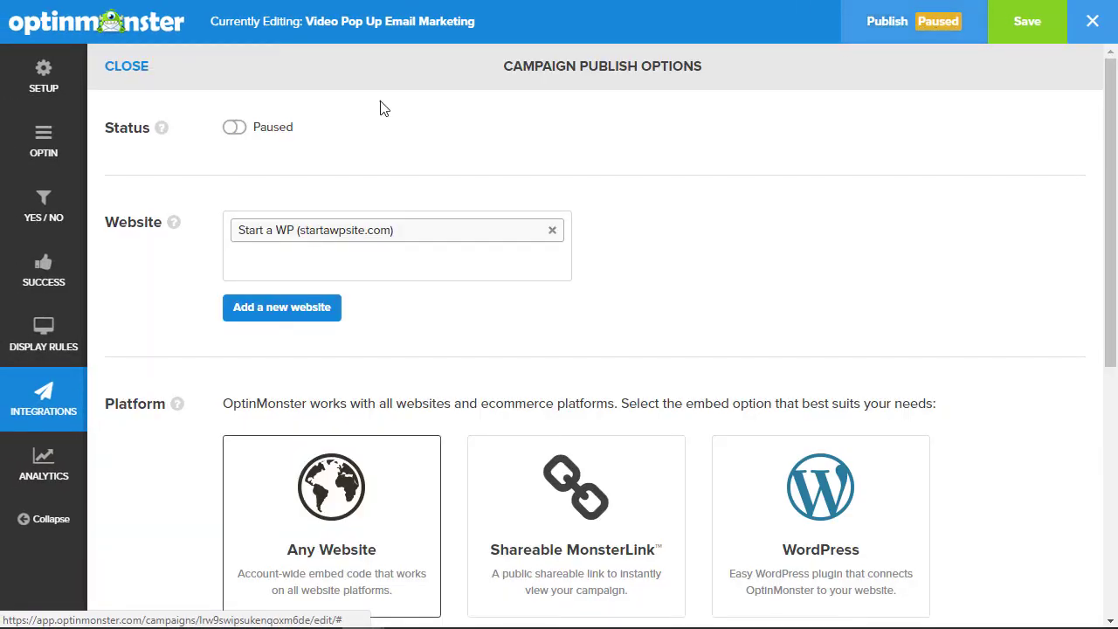
{"action": "left_click", "coordinate": [237, 135]}
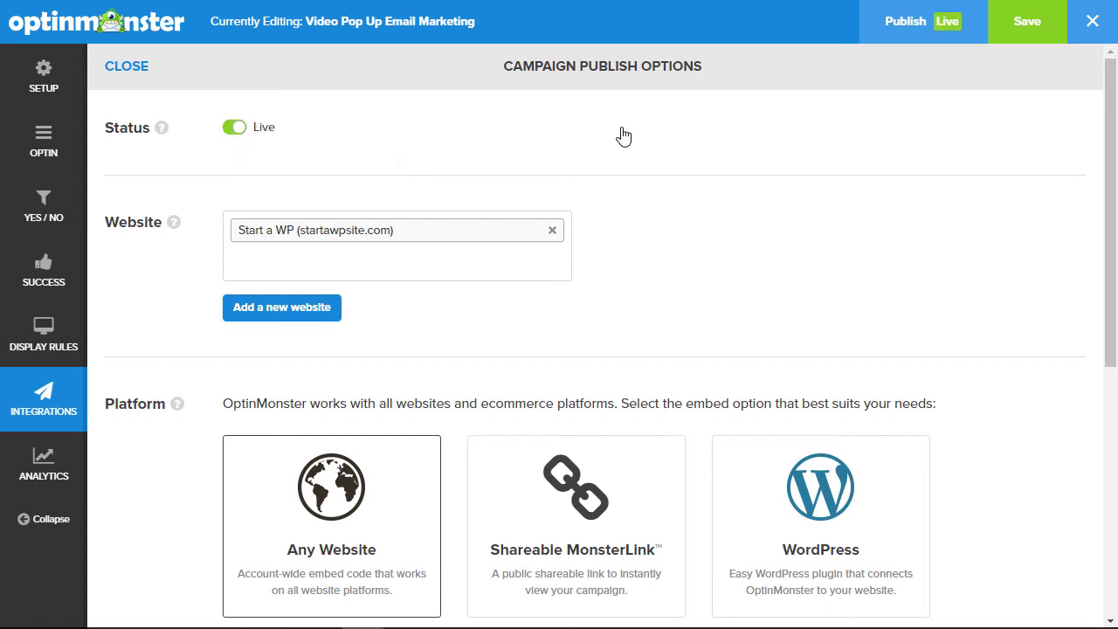
{"action": "left_click", "coordinate": [1030, 41]}
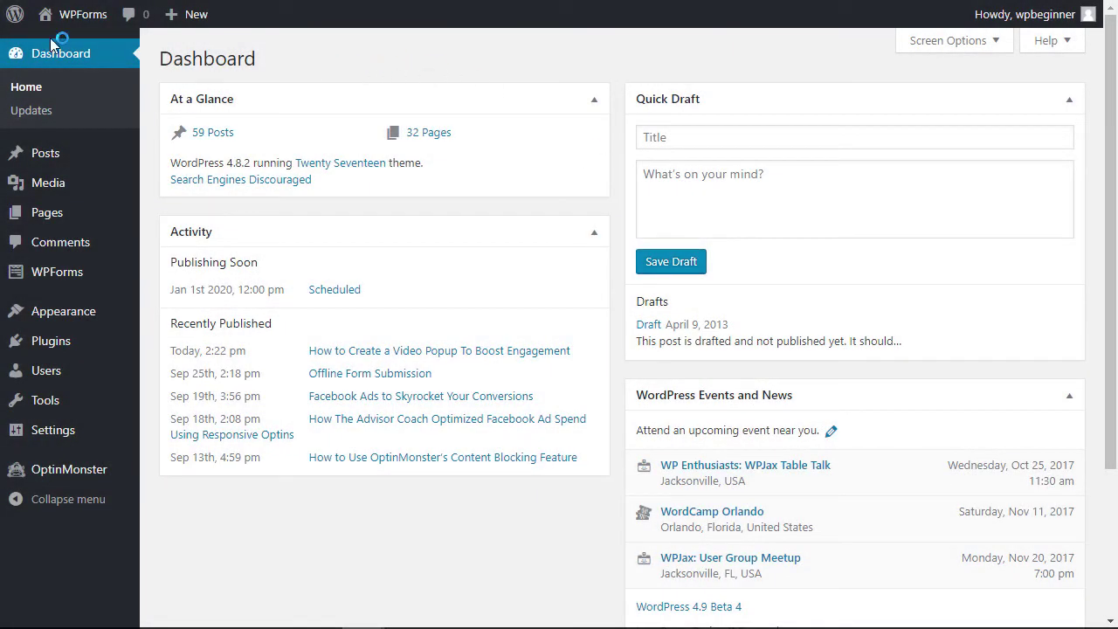
Refresh the OptinMonster campaign list and open Video Pop Up Email Marketing's output settings
{"action": "left_click", "coordinate": [59, 486]}
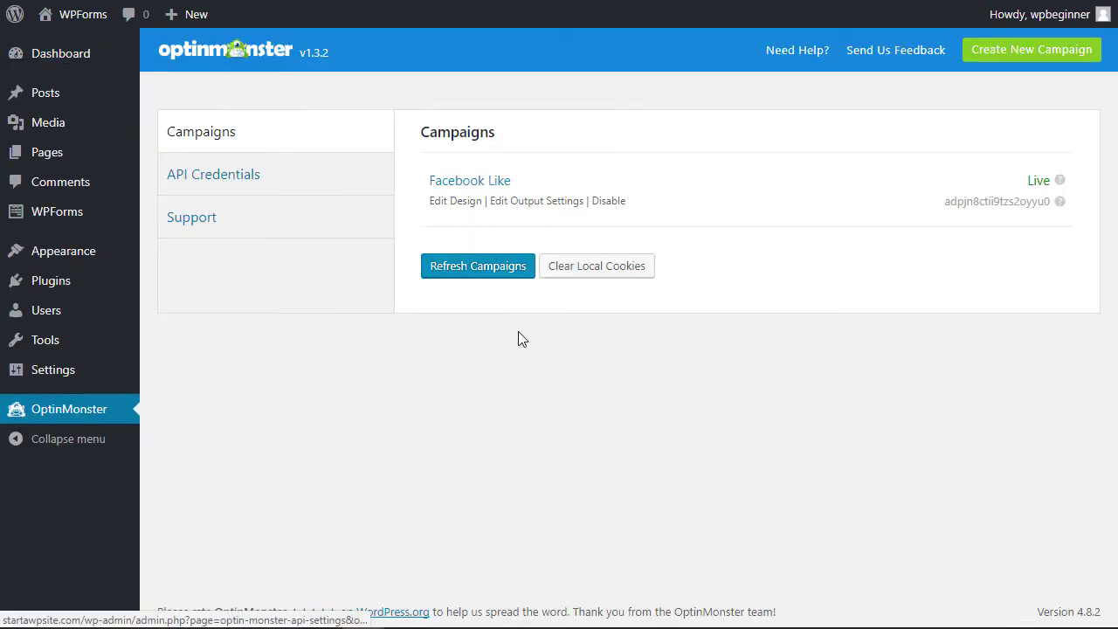
{"action": "left_click", "coordinate": [459, 275]}
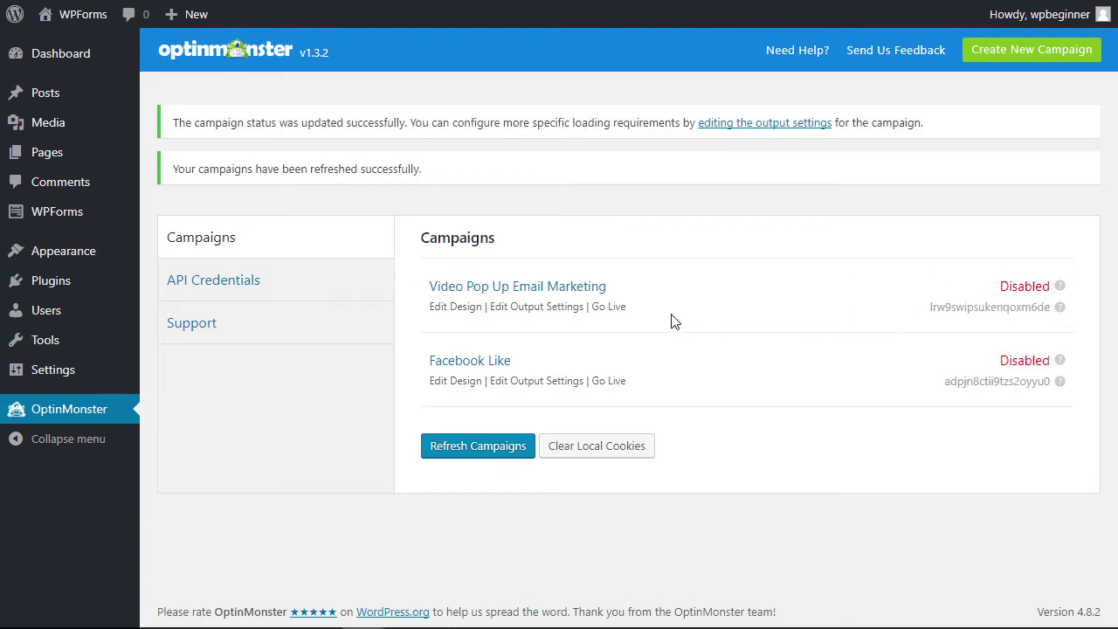
{"action": "left_click", "coordinate": [533, 309]}
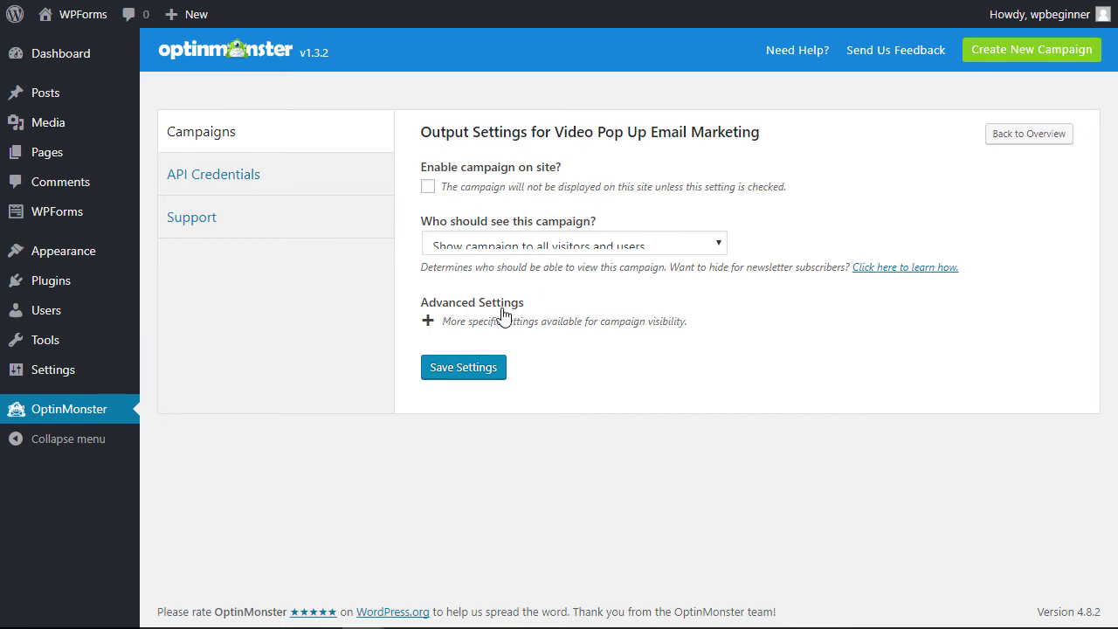
Expand and review the Advanced Settings visibility options, then return to the Campaigns overview
{"action": "left_click", "coordinate": [425, 323]}
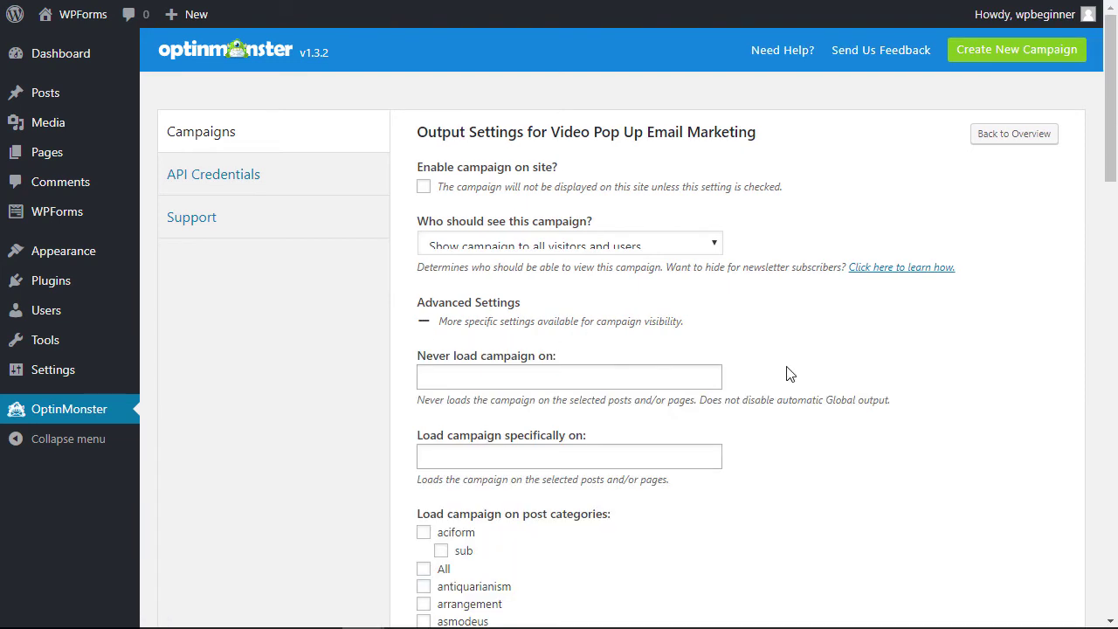
{"action": "scroll", "coordinate": [790, 373], "scroll_direction": "down", "scroll_amount": 2}
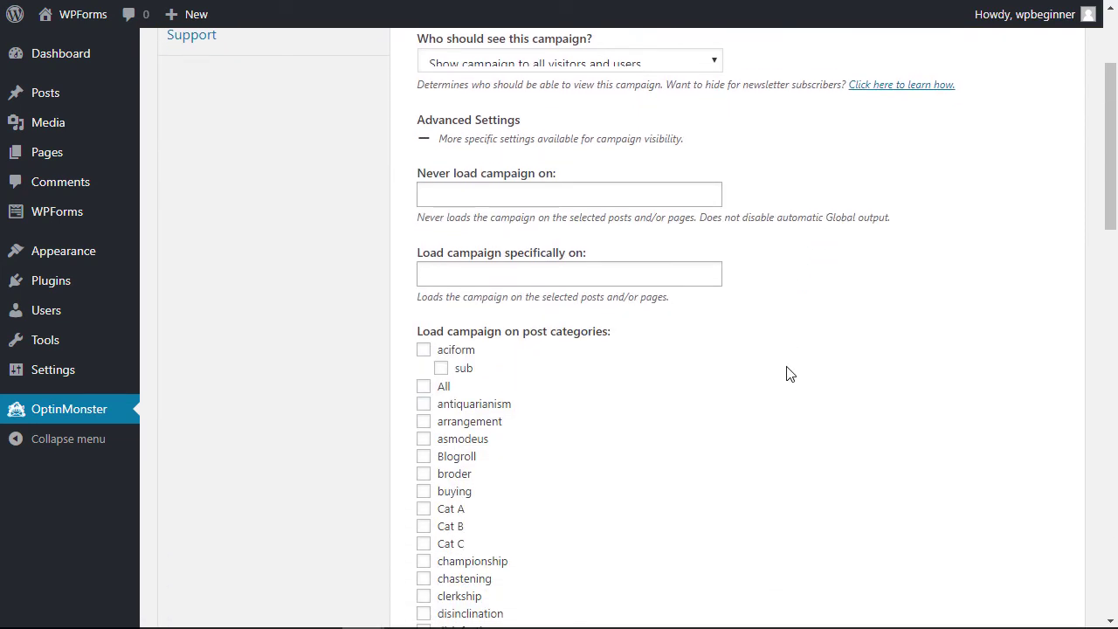
{"action": "scroll", "coordinate": [673, 387], "scroll_direction": "down", "scroll_amount": 1}
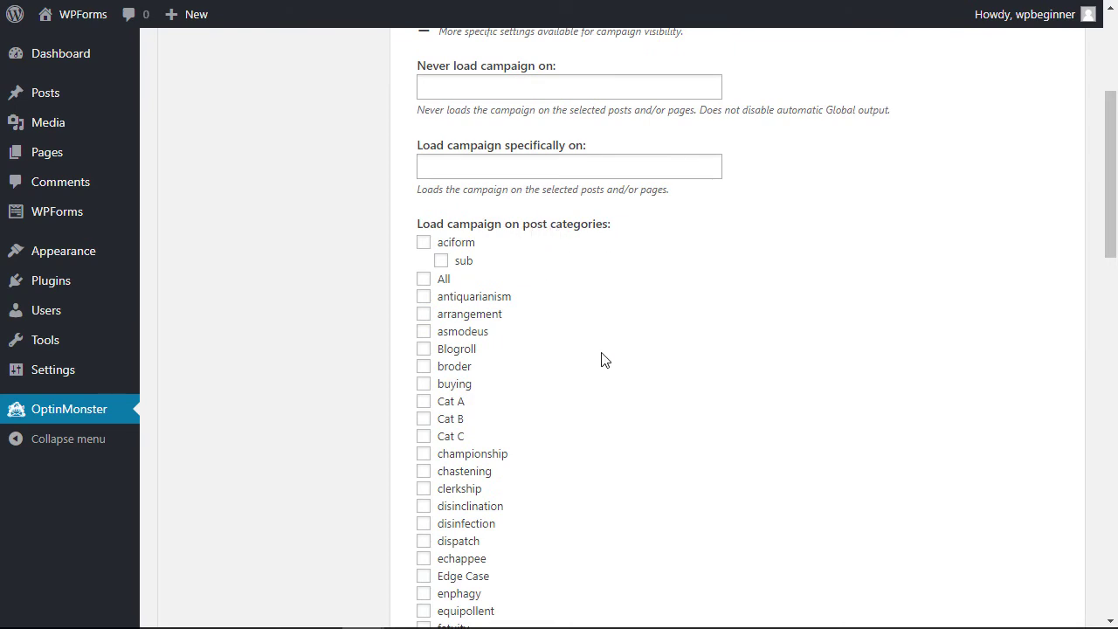
{"action": "scroll", "coordinate": [605, 360], "scroll_direction": "down", "scroll_amount": 13}
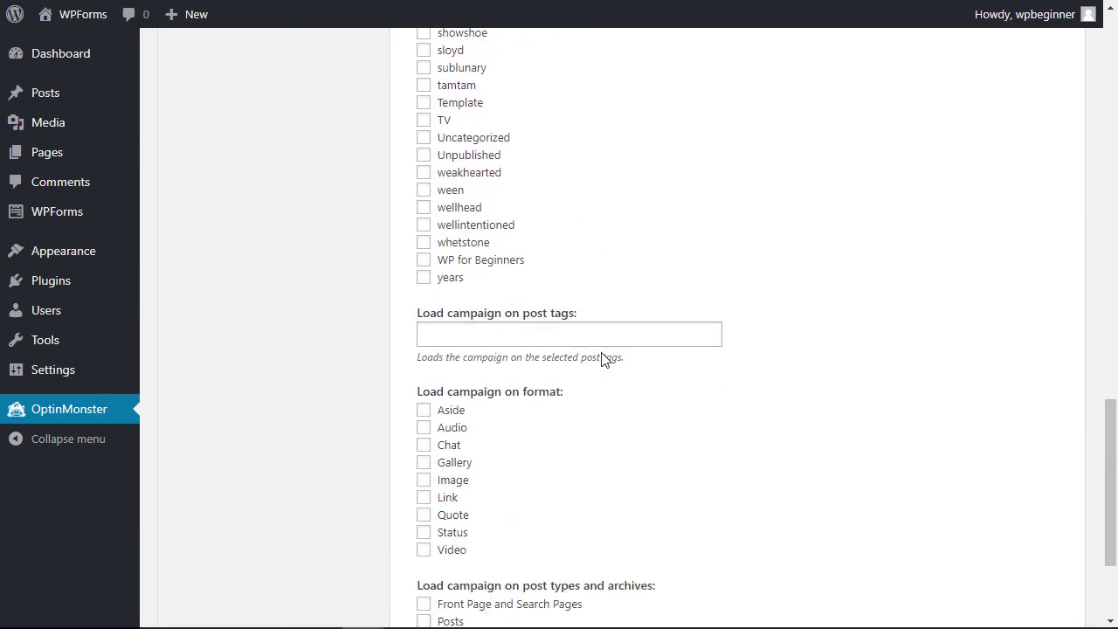
{"action": "scroll", "coordinate": [601, 358], "scroll_direction": "down", "scroll_amount": 2}
{"action": "scroll", "coordinate": [576, 317], "scroll_direction": "down", "scroll_amount": 1}
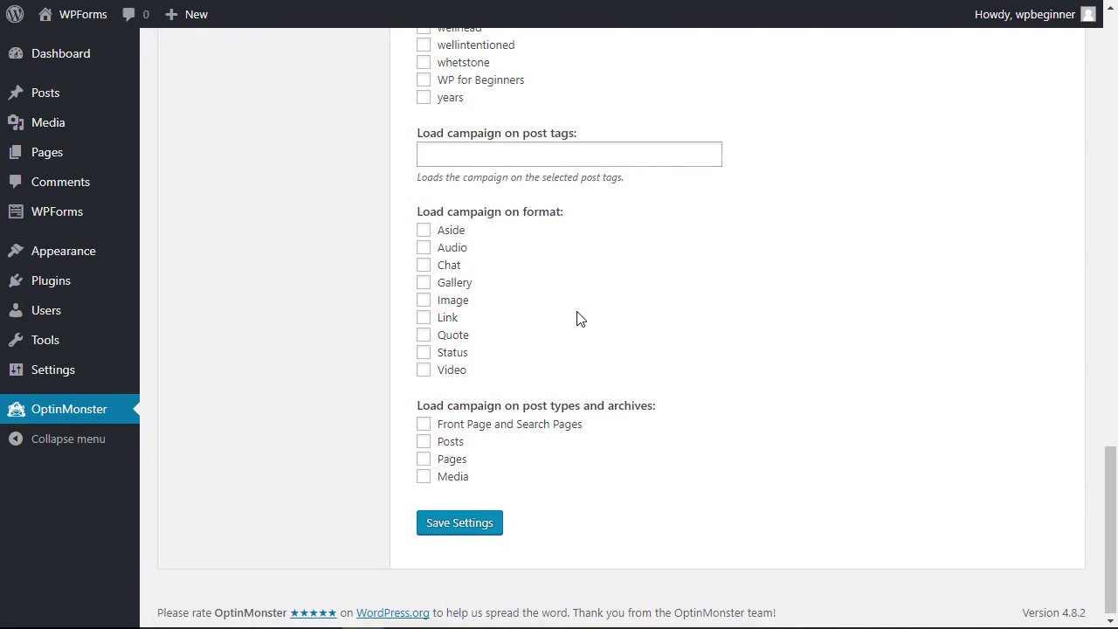
{"action": "scroll", "coordinate": [577, 317], "scroll_direction": "up", "scroll_amount": 4}
{"action": "scroll", "coordinate": [576, 317], "scroll_direction": "up", "scroll_amount": 12}
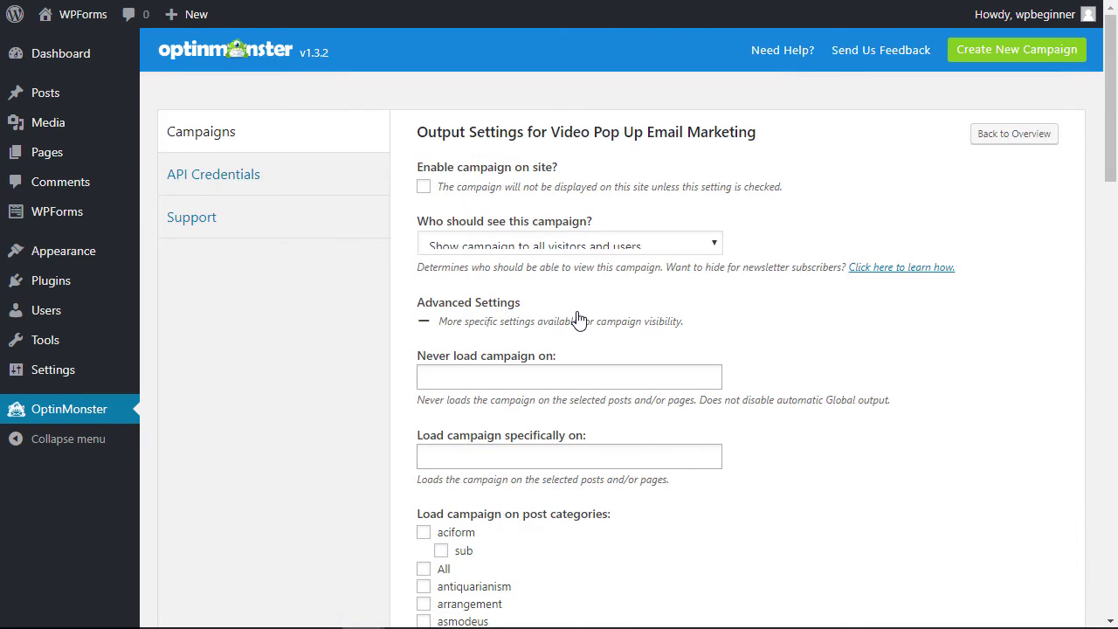
{"action": "left_click", "coordinate": [1013, 138]}
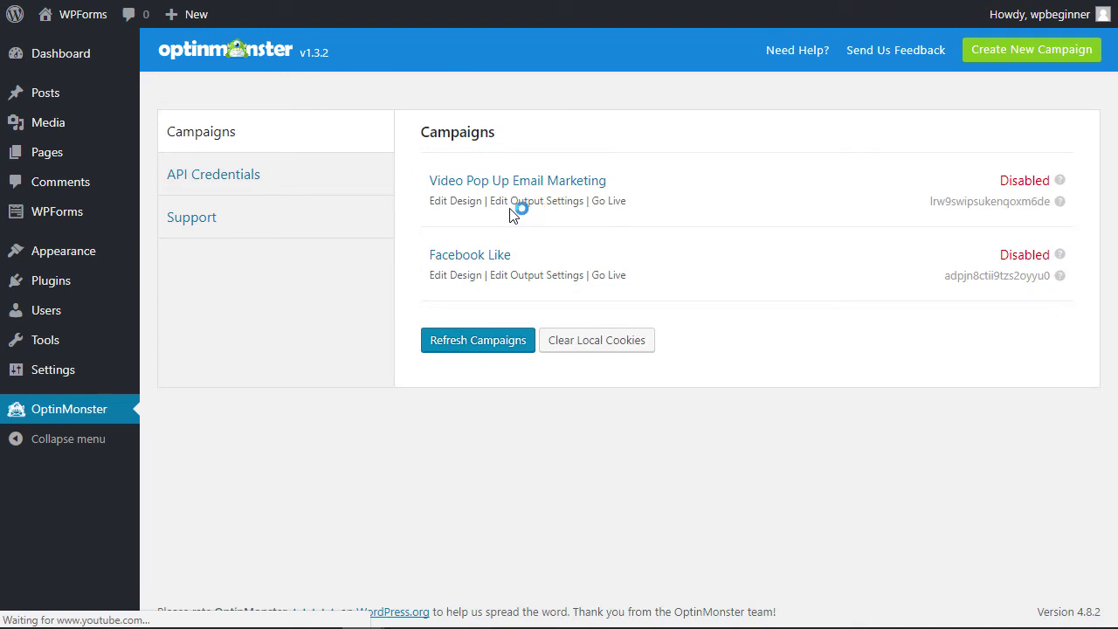
Set Video Pop Up Email Marketing live and view its popup on the startawpsite.com article
{"action": "left_click", "coordinate": [601, 210]}
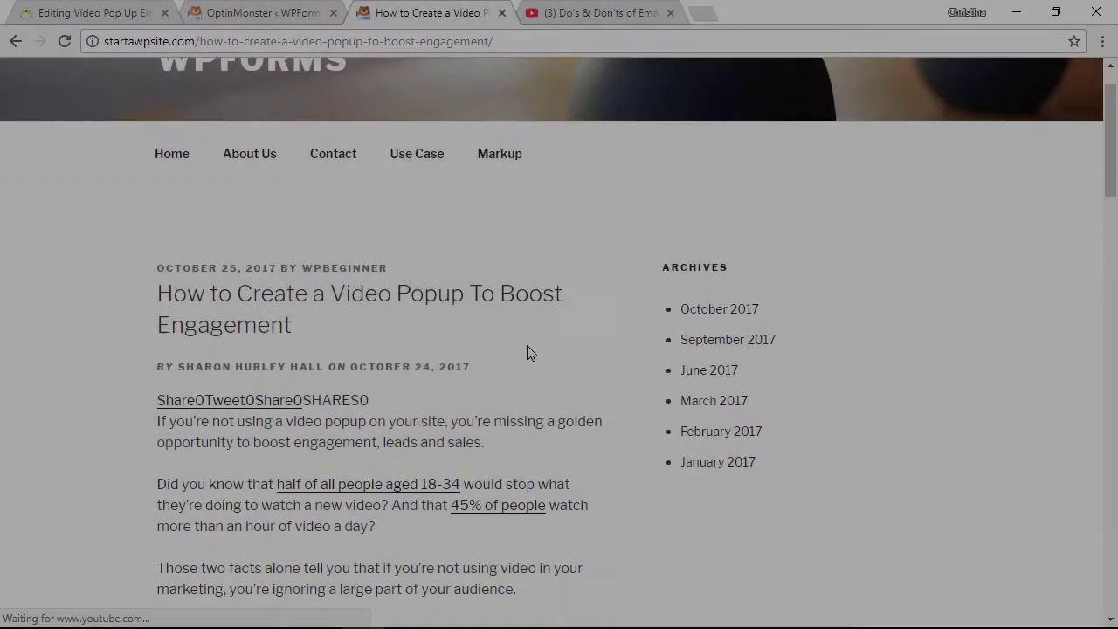
{"action": "scroll", "coordinate": [529, 350], "scroll_direction": "down", "scroll_amount": 7}
{"action": "scroll", "coordinate": [530, 353], "scroll_direction": "down", "scroll_amount": 1}
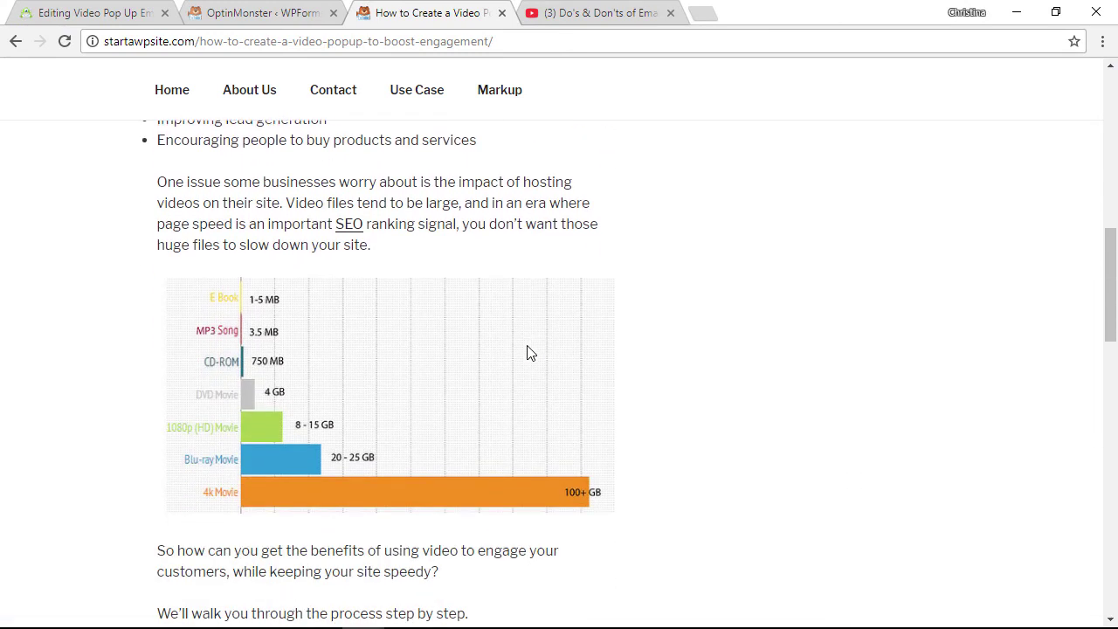
{"action": "mouse_move", "coordinate": [455, 16]}
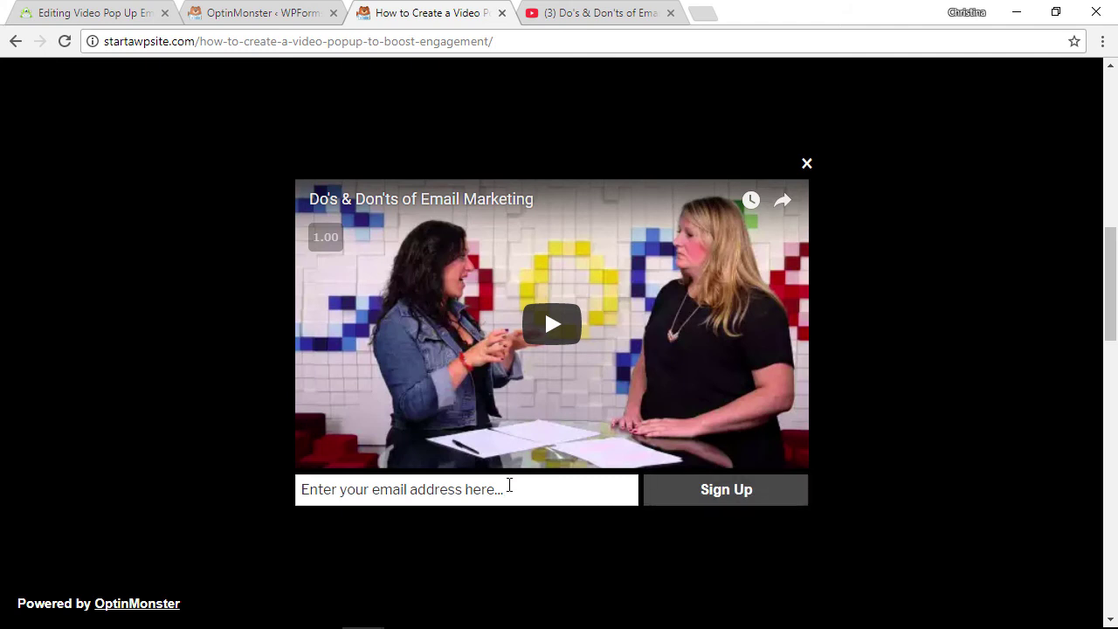
{"action": "left_click", "coordinate": [85, 13]}
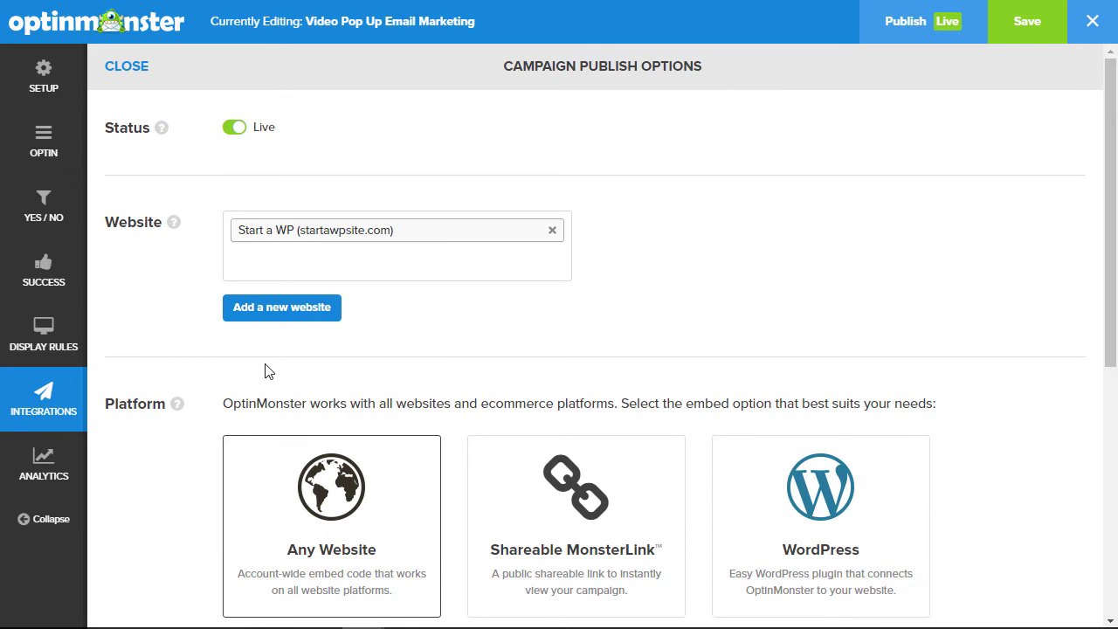
Switch the optin's theme from Theater to Canvas and confirm the change
{"action": "left_click", "coordinate": [43, 155]}
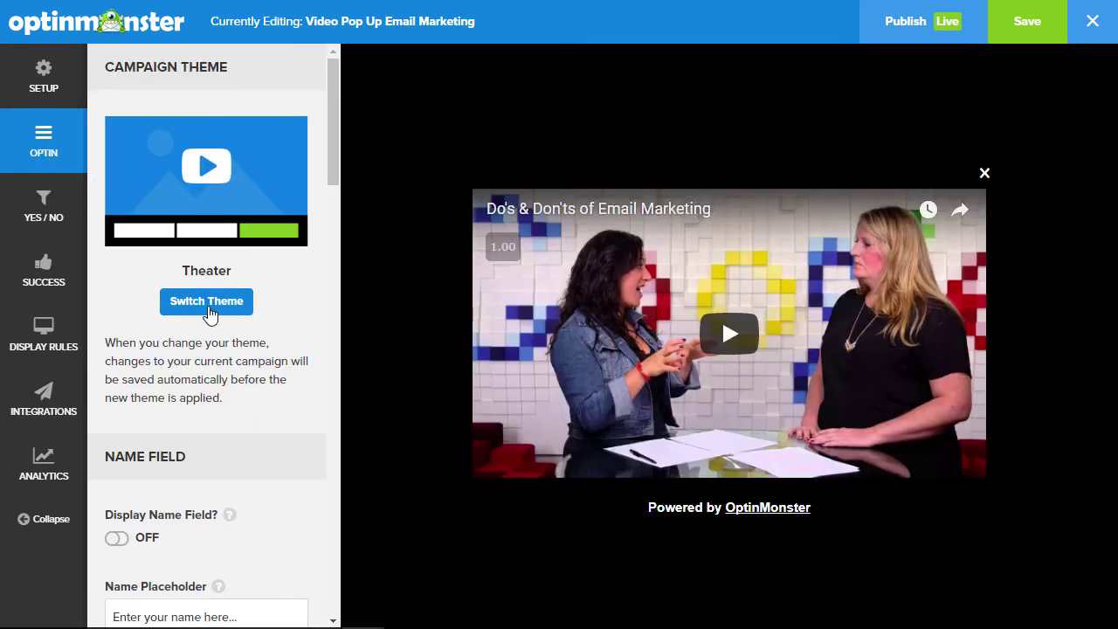
{"action": "left_click", "coordinate": [198, 306]}
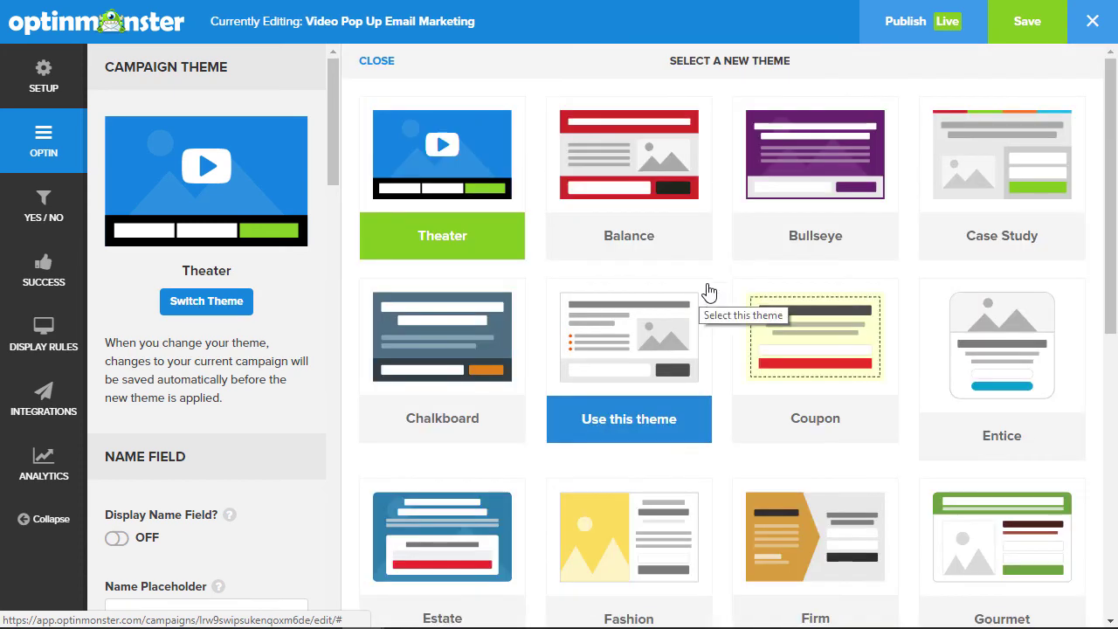
{"action": "scroll", "coordinate": [743, 282], "scroll_direction": "down", "scroll_amount": 10}
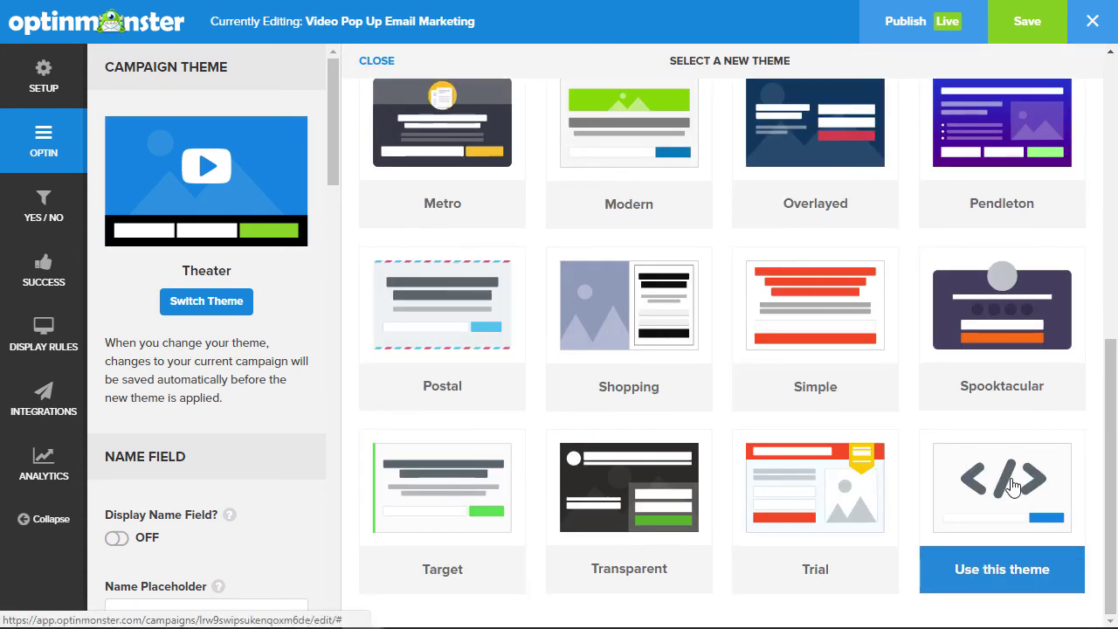
{"action": "left_click", "coordinate": [1002, 509]}
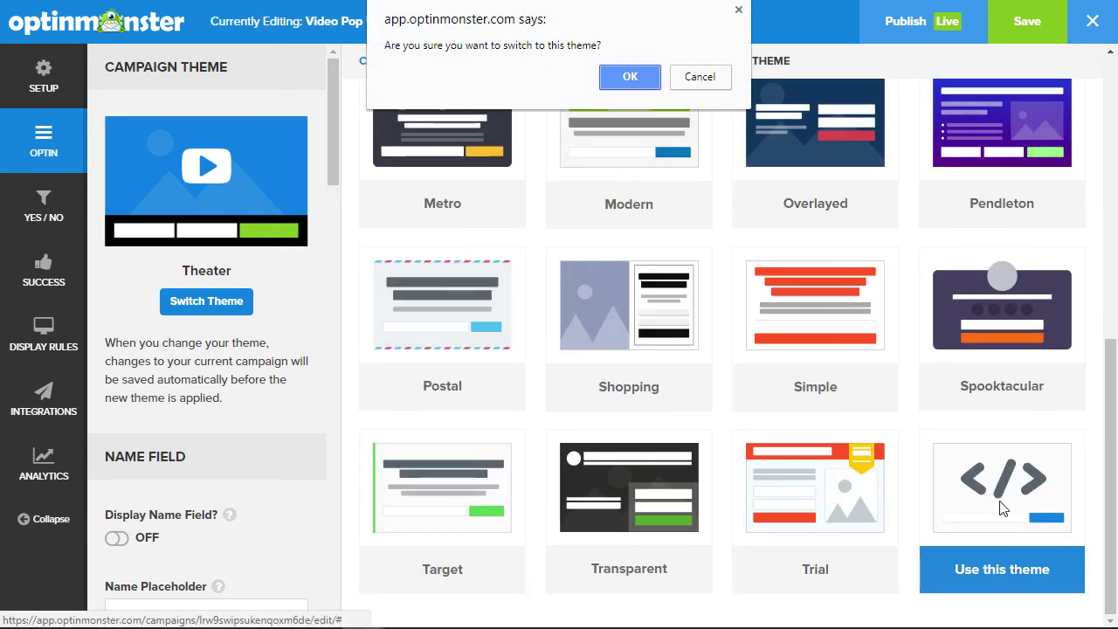
{"action": "left_click", "coordinate": [633, 83]}
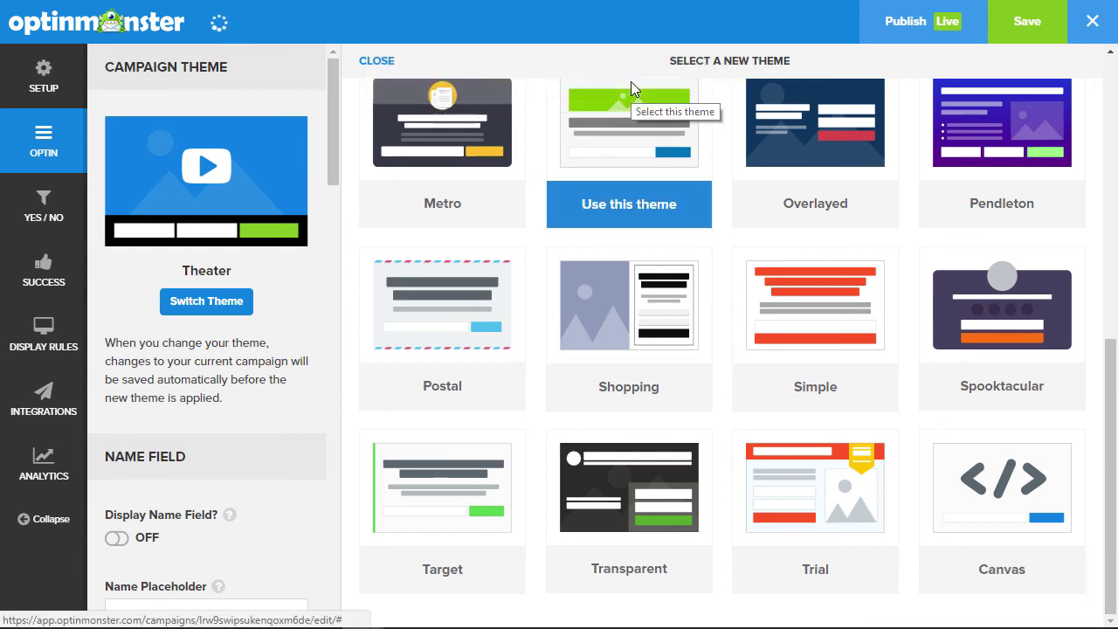
{"action": "scroll", "coordinate": [292, 266], "scroll_direction": "down", "scroll_amount": 5}
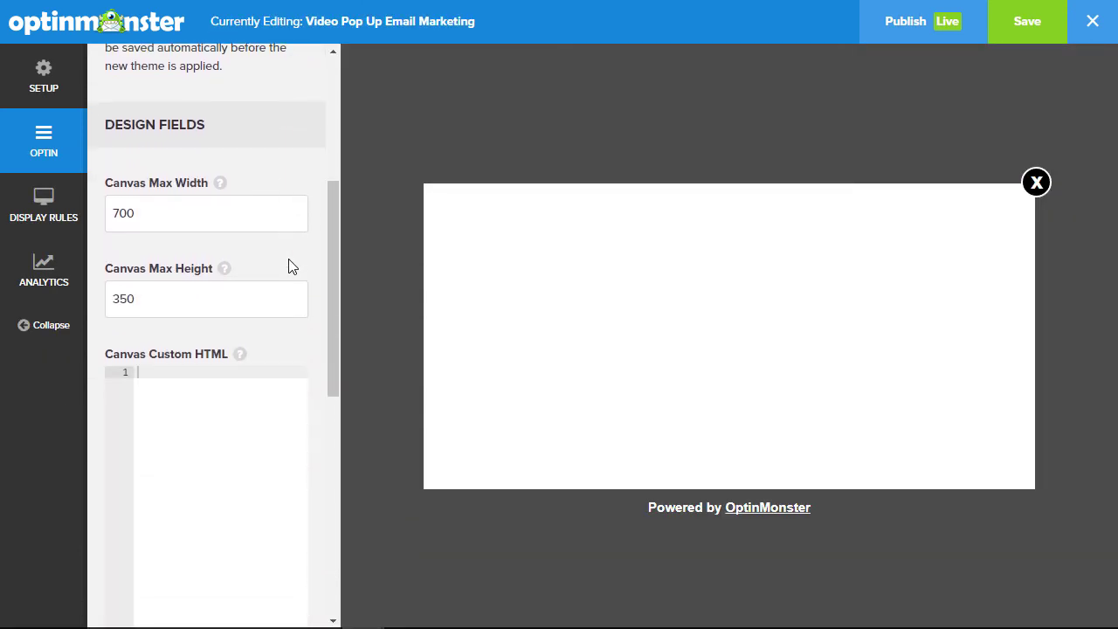
Paste the Do's & Don'ts of Email Marketing YouTube iframe code into the Canvas custom HTML
{"action": "left_click", "coordinate": [156, 327]}
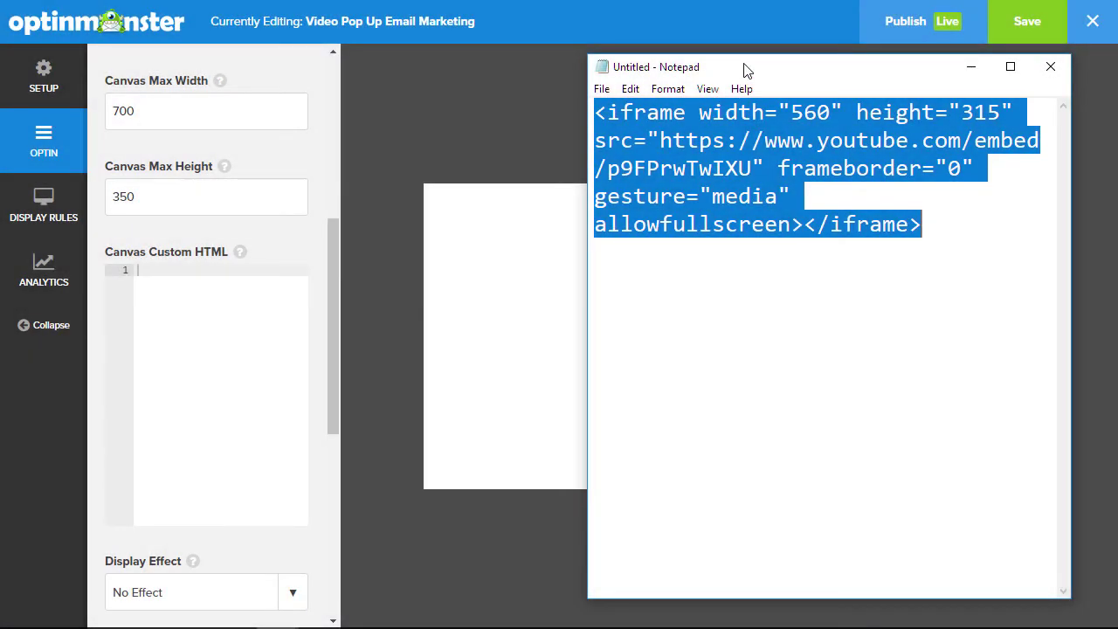
{"action": "left_click_drag", "start_coordinate": [744, 71], "coordinate": [734, 73]}
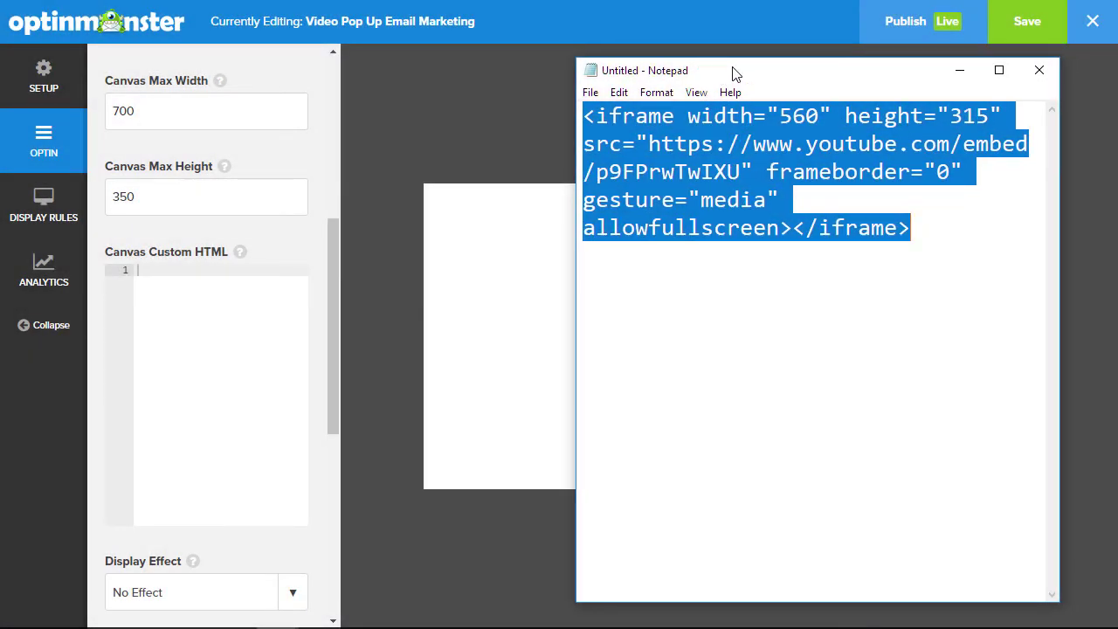
{"action": "right_click", "coordinate": [712, 129]}
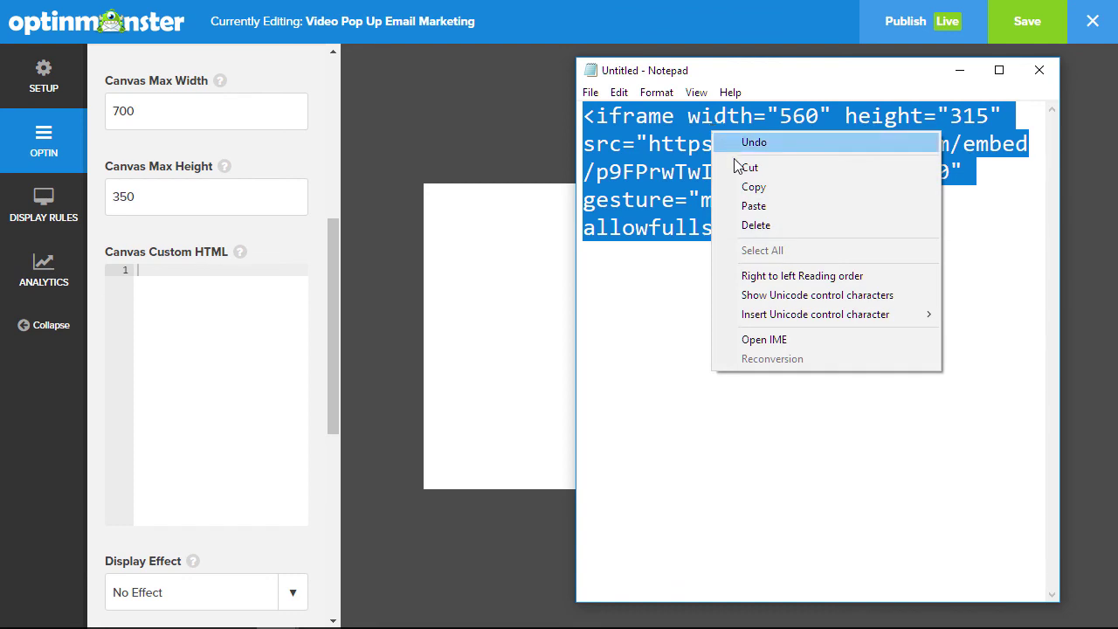
{"action": "left_click", "coordinate": [742, 188]}
{"action": "left_click", "coordinate": [169, 271]}
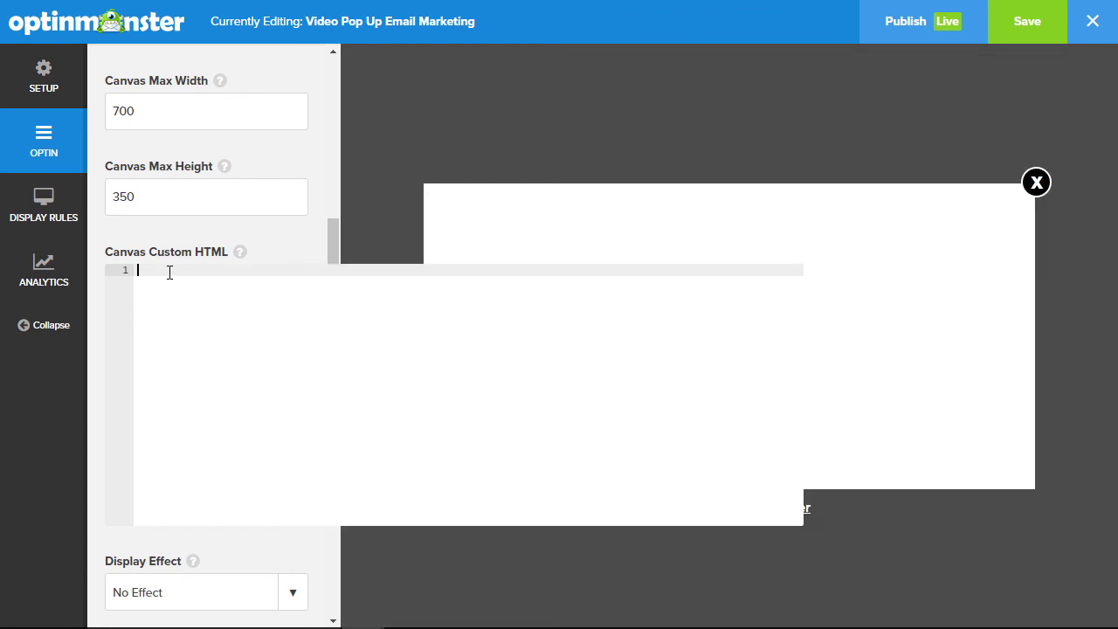
{"action": "right_click", "coordinate": [169, 272]}
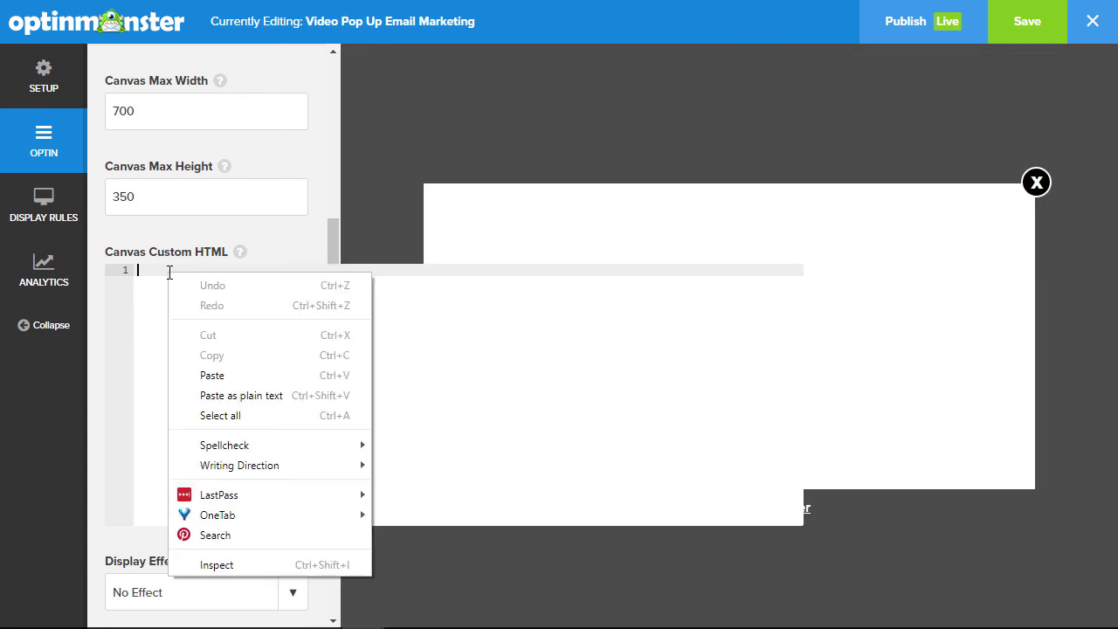
{"action": "left_click", "coordinate": [211, 375]}
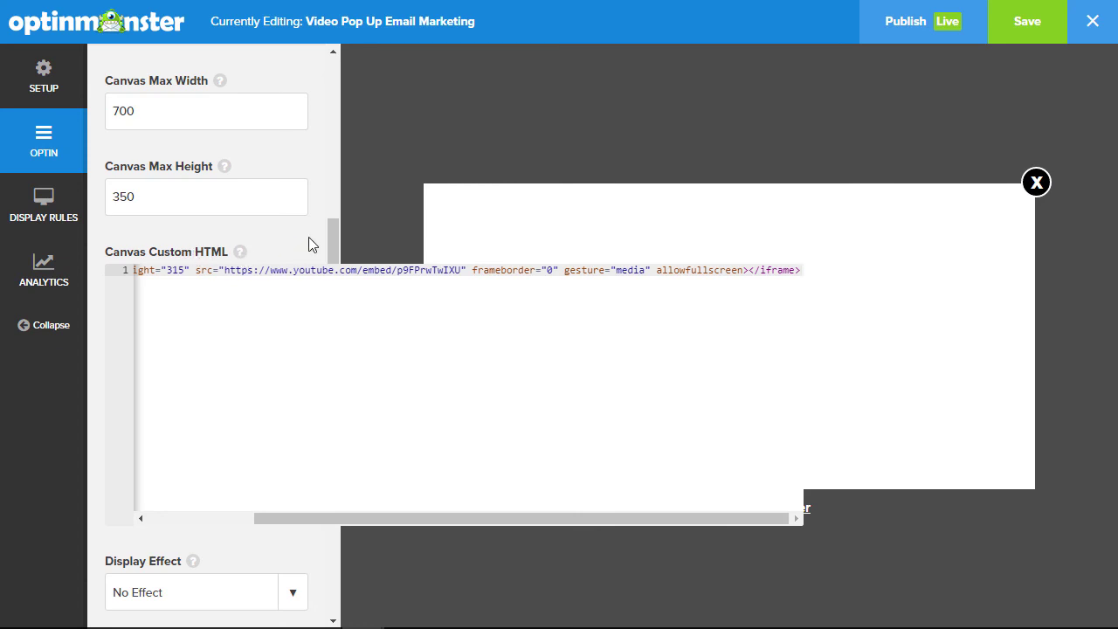
{"action": "left_click", "coordinate": [389, 189]}
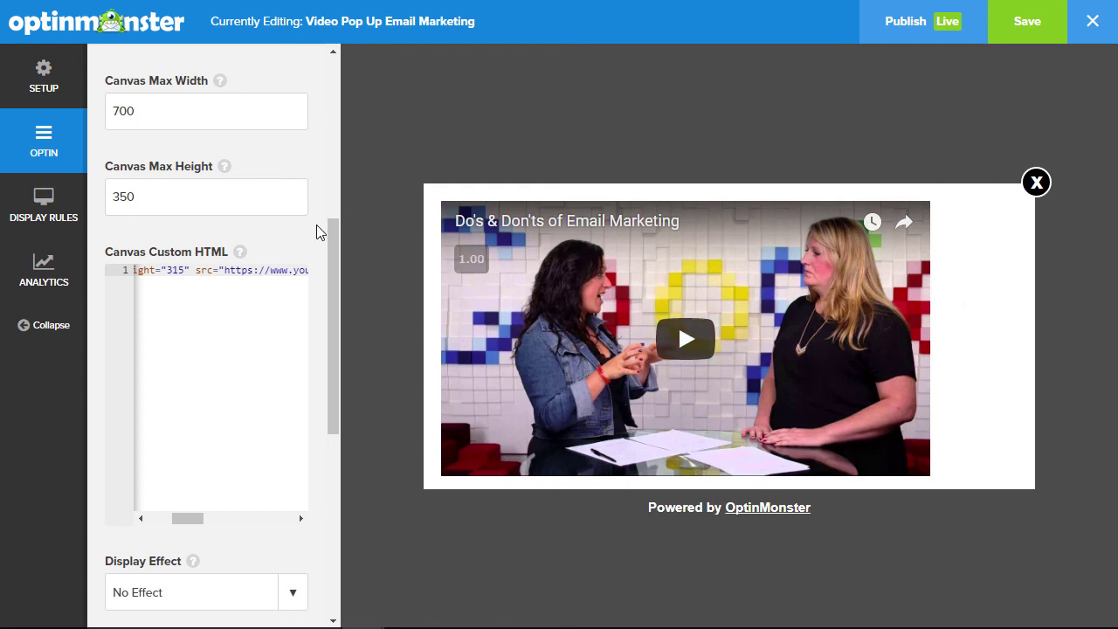
Change the Canvas max width from 700 to 600
{"action": "left_click_drag", "start_coordinate": [332, 278], "coordinate": [333, 241]}
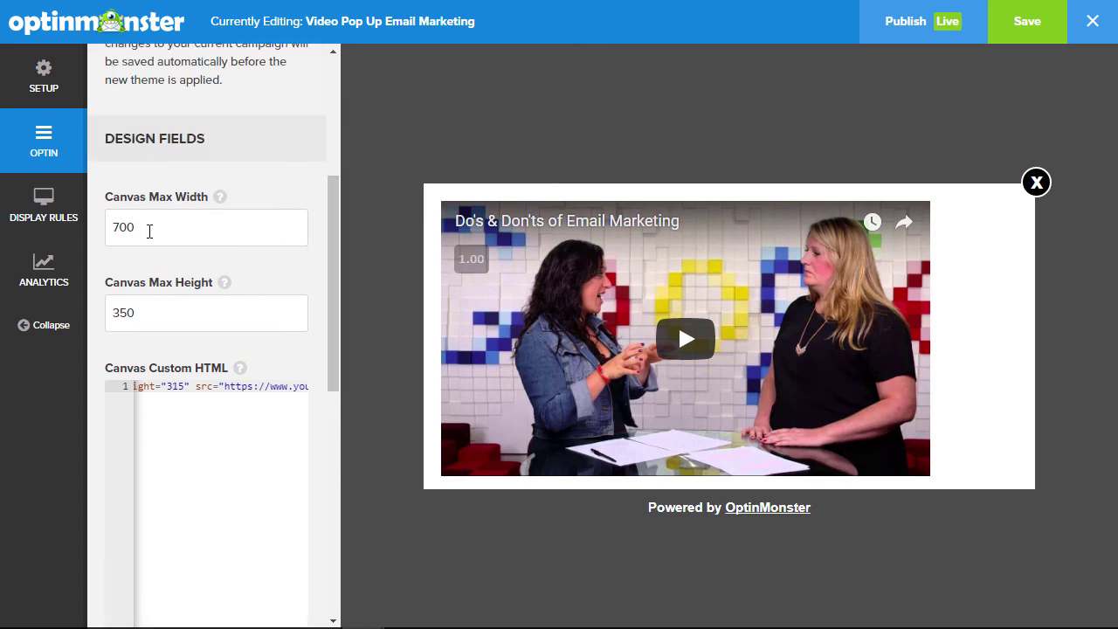
{"action": "left_click_drag", "start_coordinate": [149, 227], "coordinate": [111, 230]}
{"action": "type", "text": "600"}
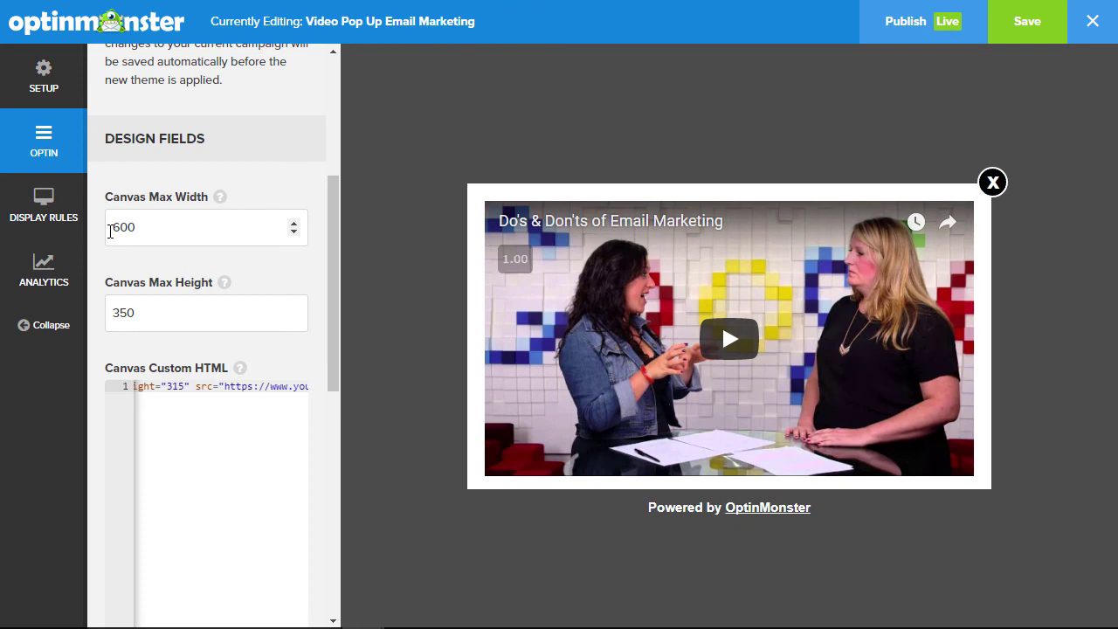